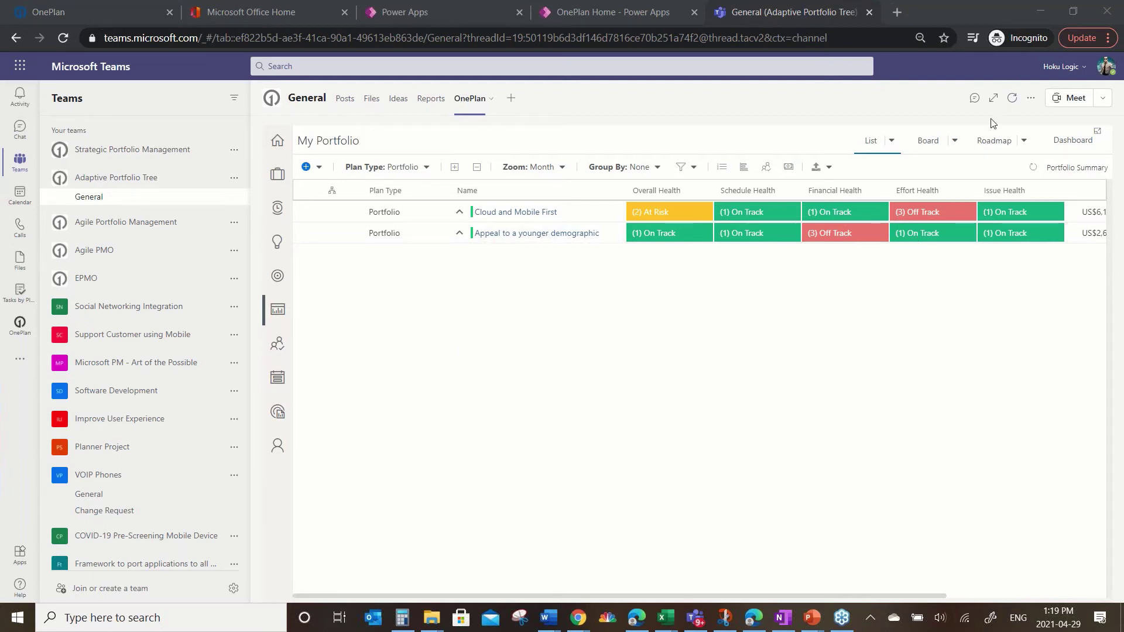
Step: Expand the OnePlan tab to full width to reveal the Budget, Estimated End and % Done columns
click(994, 100)
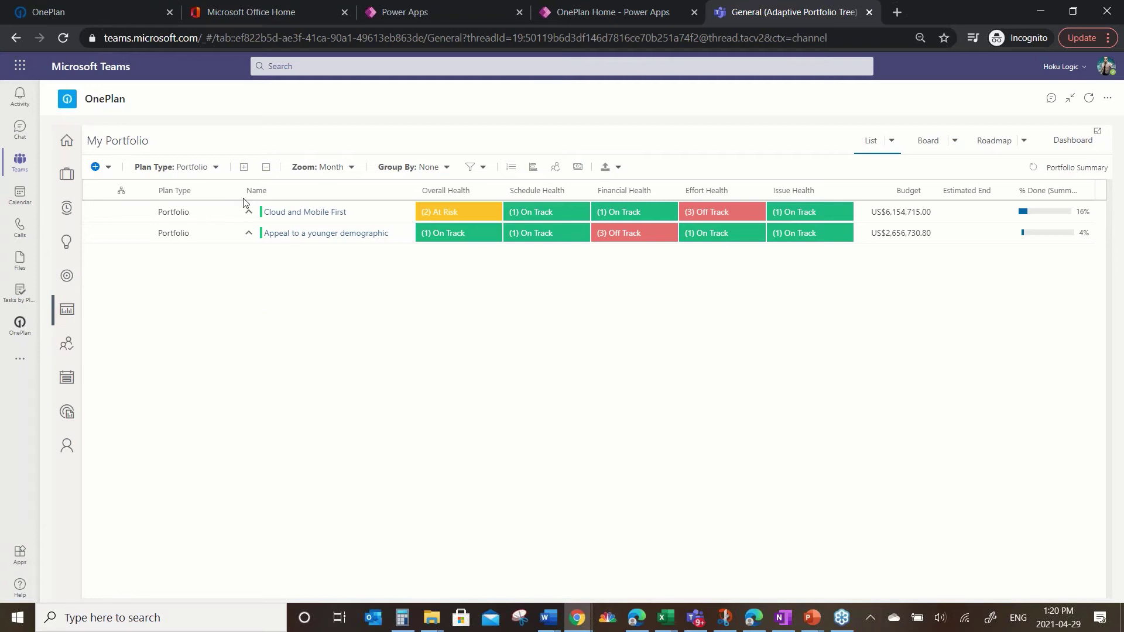
Step: Expand all programs, epics and projects in the portfolio tree, then bring up the saved list views
click(245, 169)
click(244, 169)
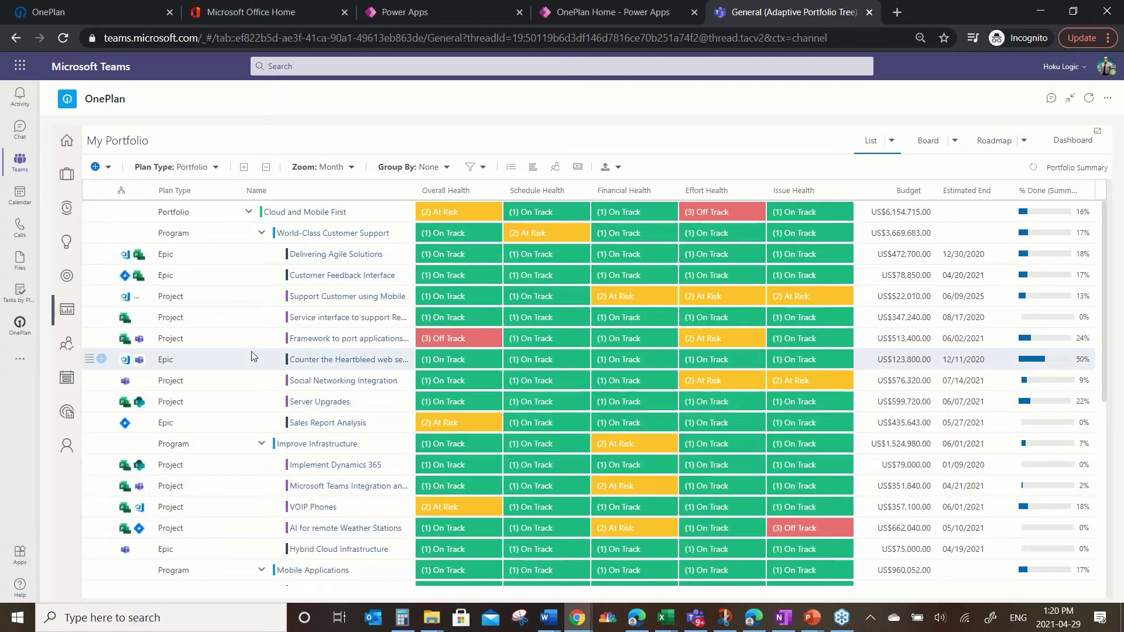
click(891, 141)
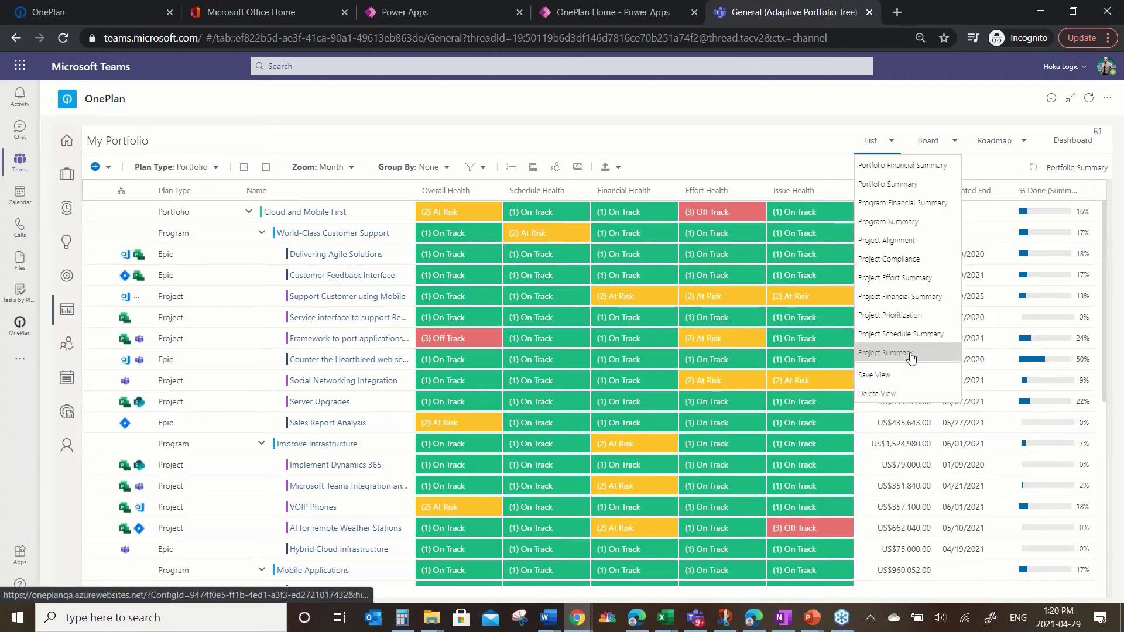
Step: Load the Project Effort Summary view and open the VOIP Phones project's financials
click(903, 279)
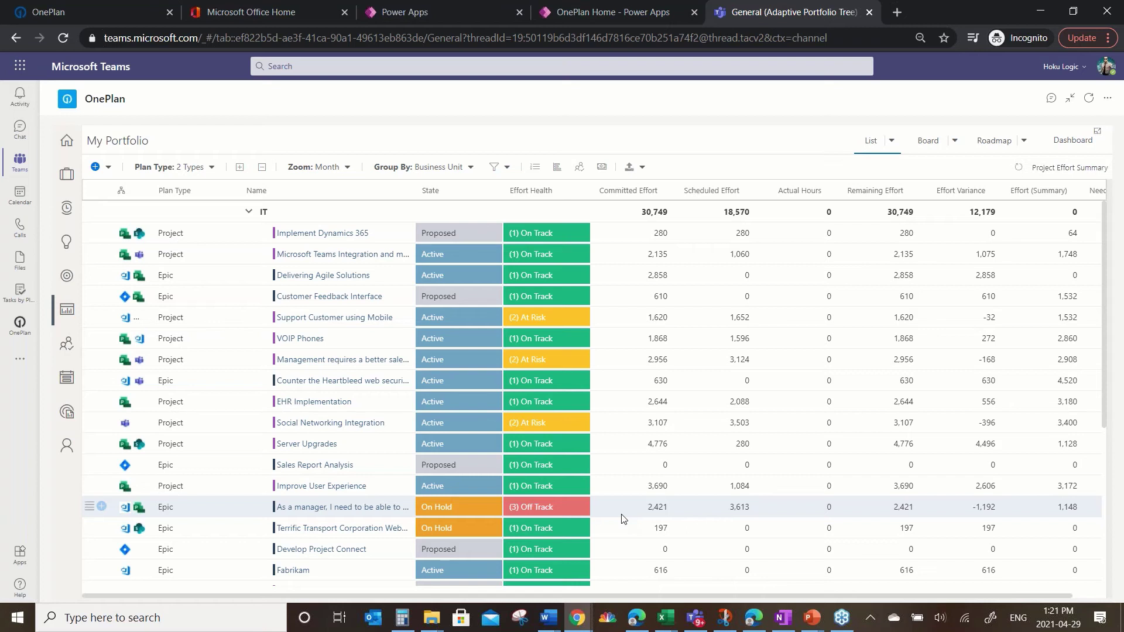
click(302, 340)
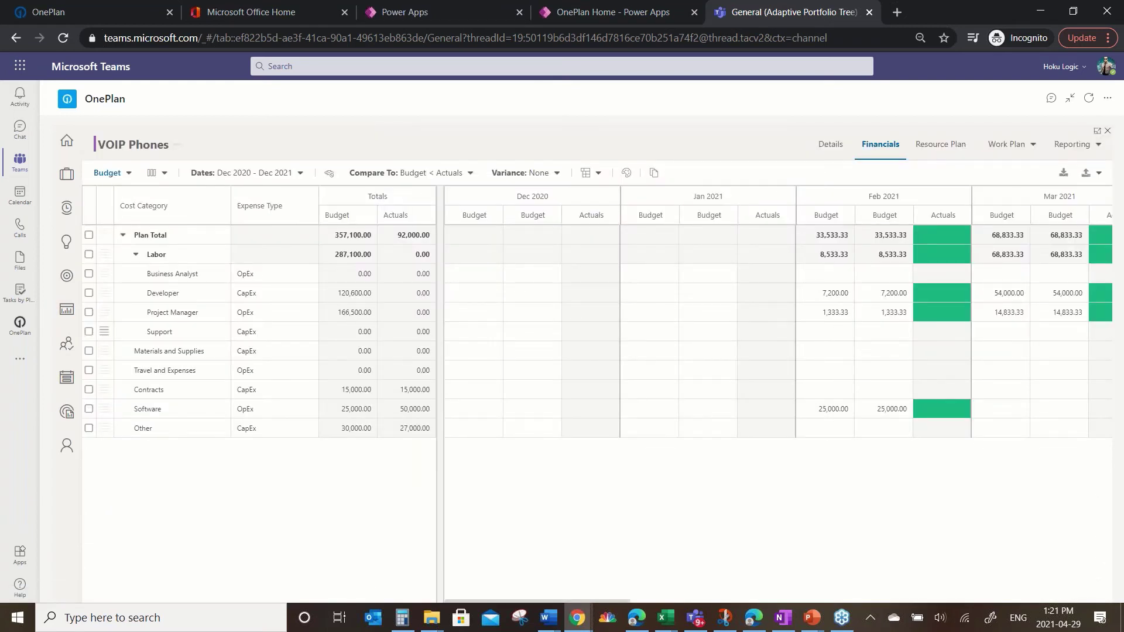
Step: Show the VOIP Phones Resource Plan with 2,168.00 committed hours across six resources
click(941, 146)
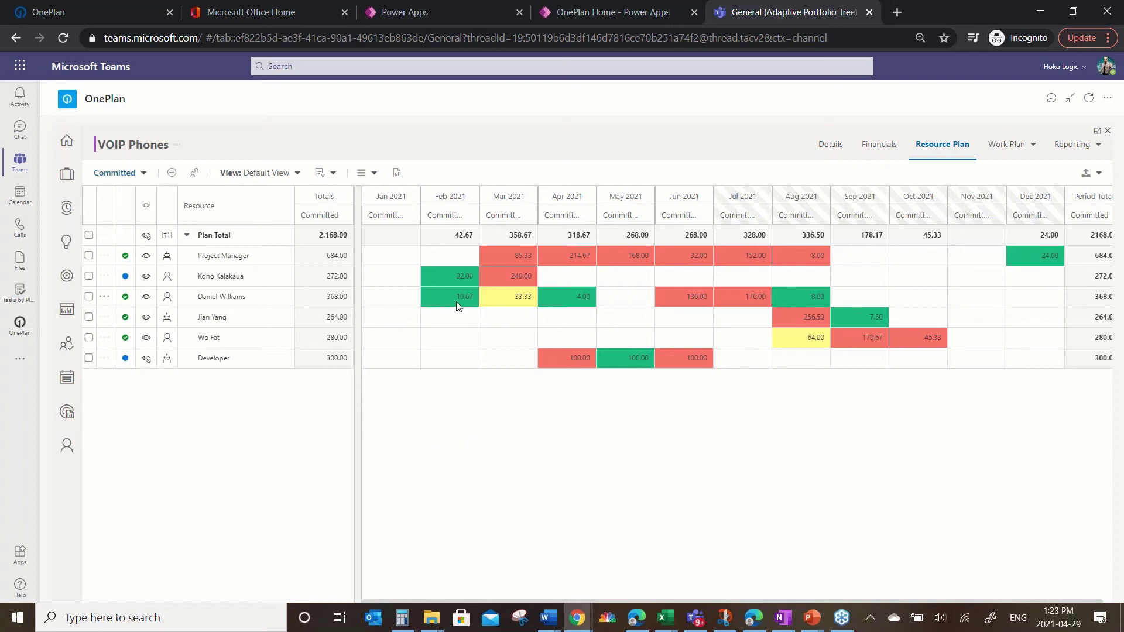
Step: Keep the resource plan grid showing values in hours
click(333, 173)
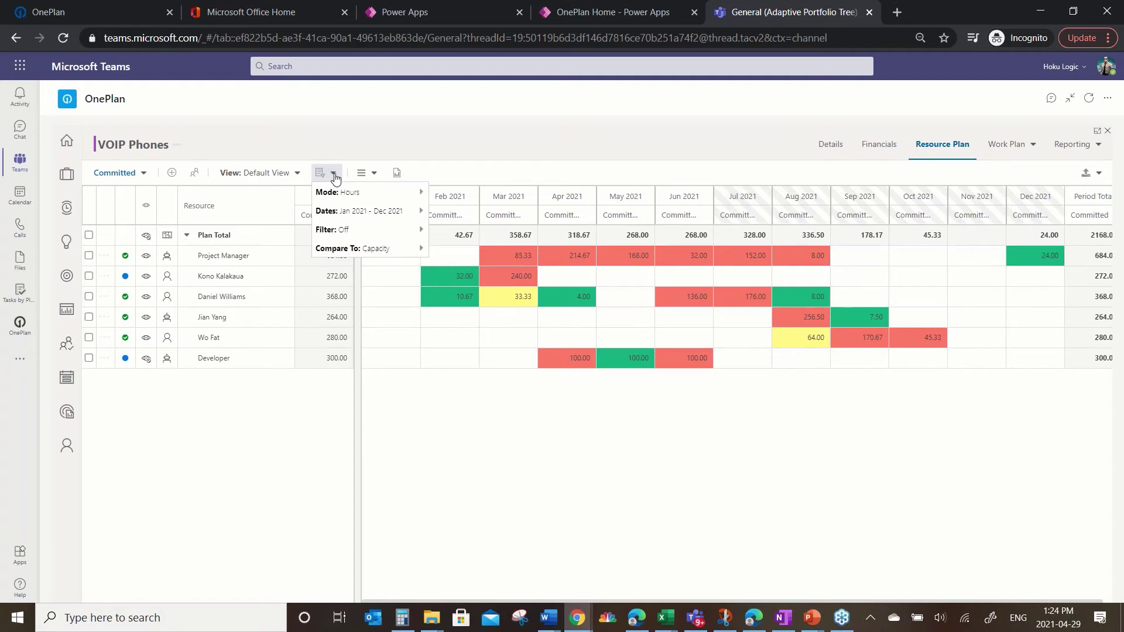
mouse_move(354, 197)
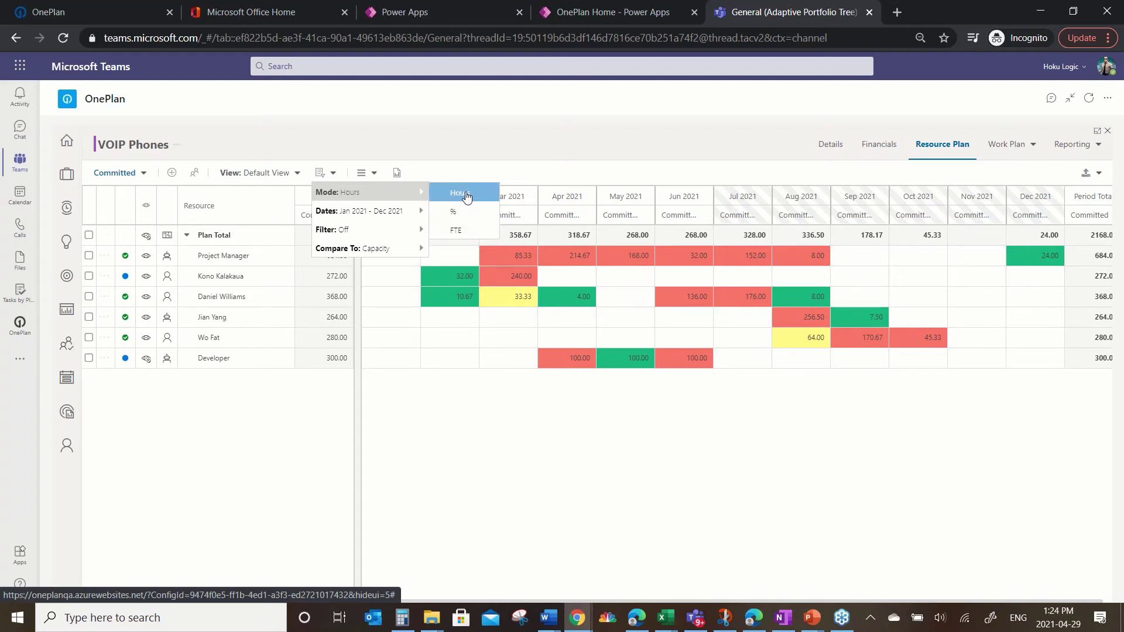
click(361, 173)
Step: Commit 80 hours for the Developer in July 2021, tick that row, and open Find Resources
click(326, 173)
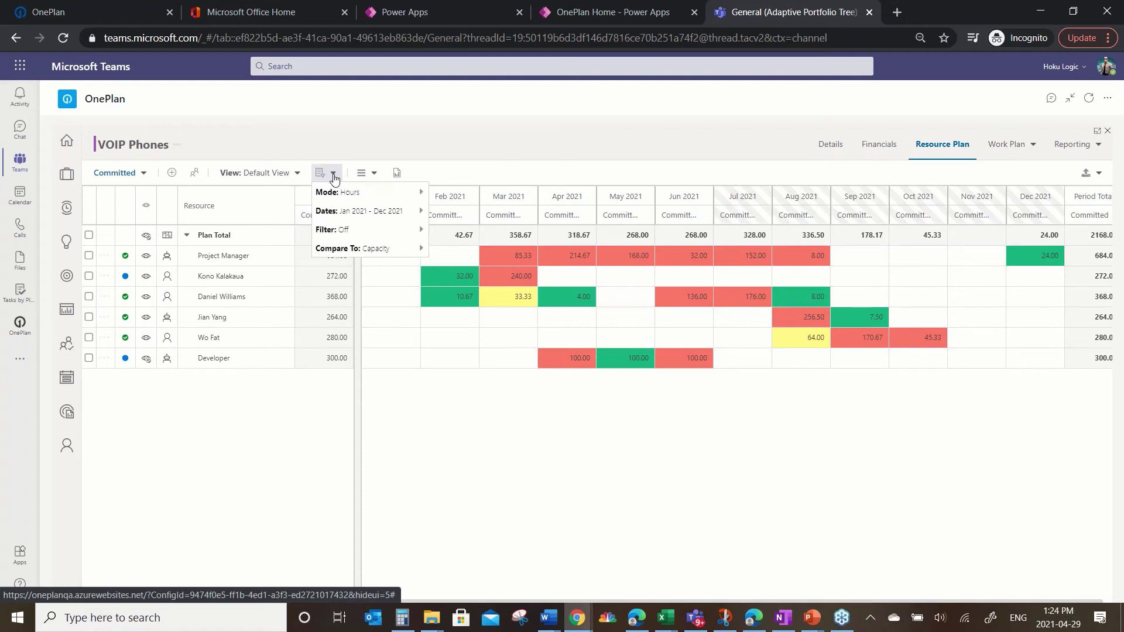
mouse_move(391, 216)
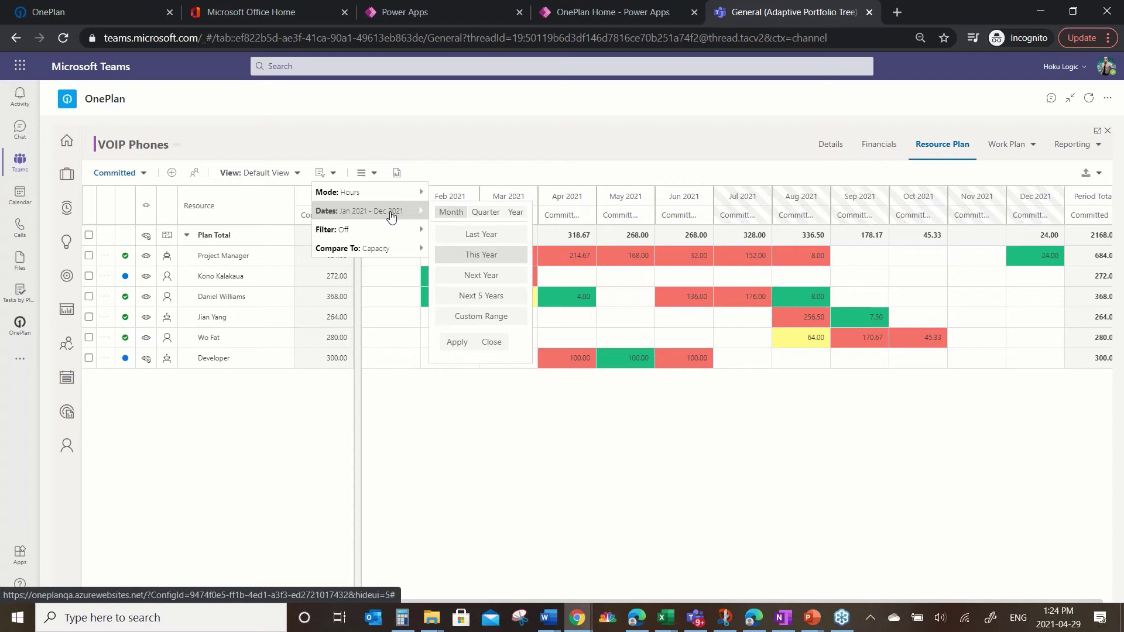
mouse_move(408, 236)
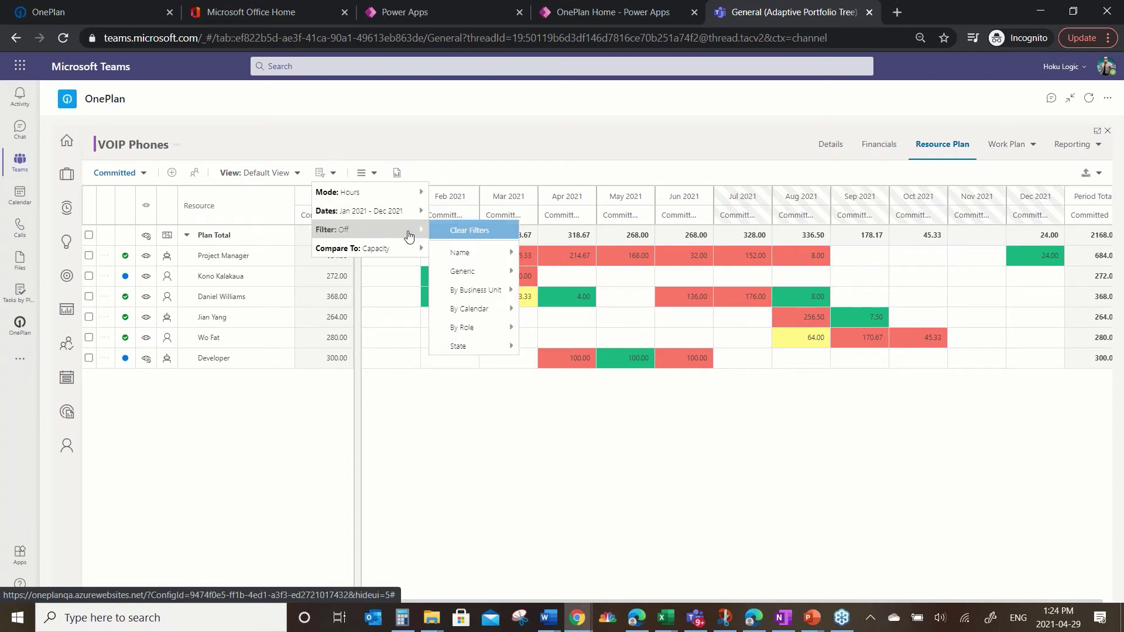
mouse_move(397, 255)
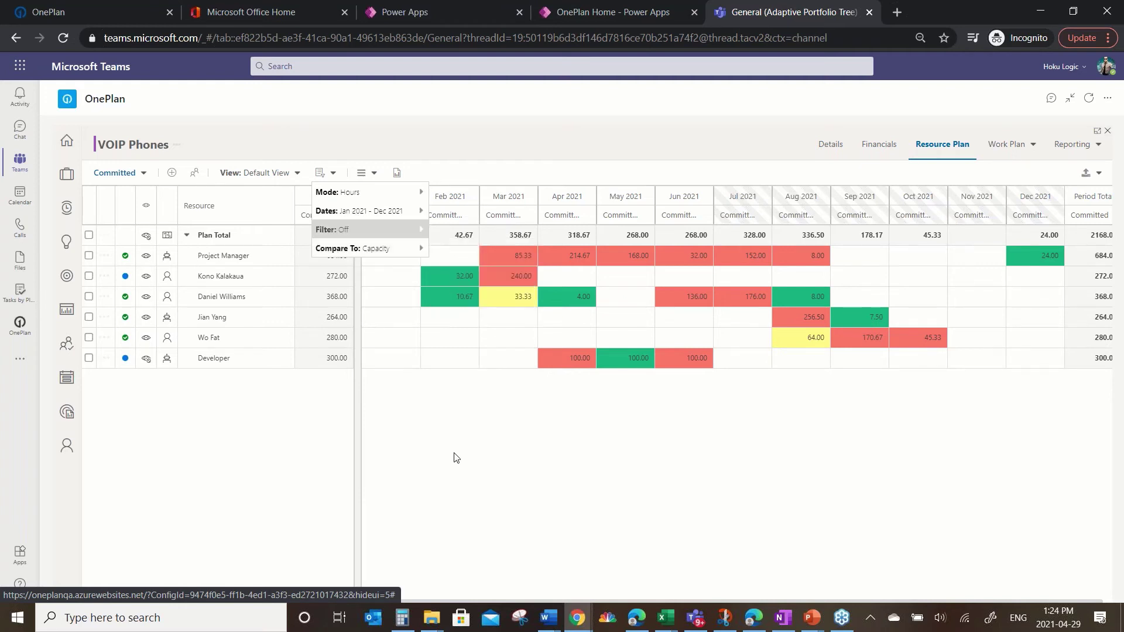
mouse_move(765, 359)
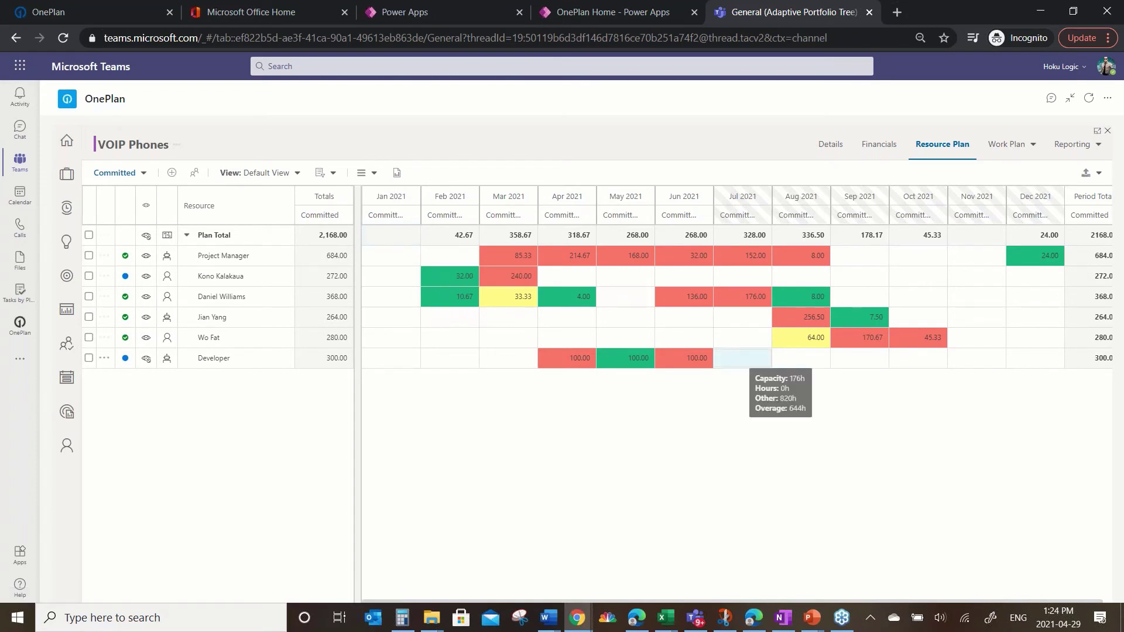
key(Tab)
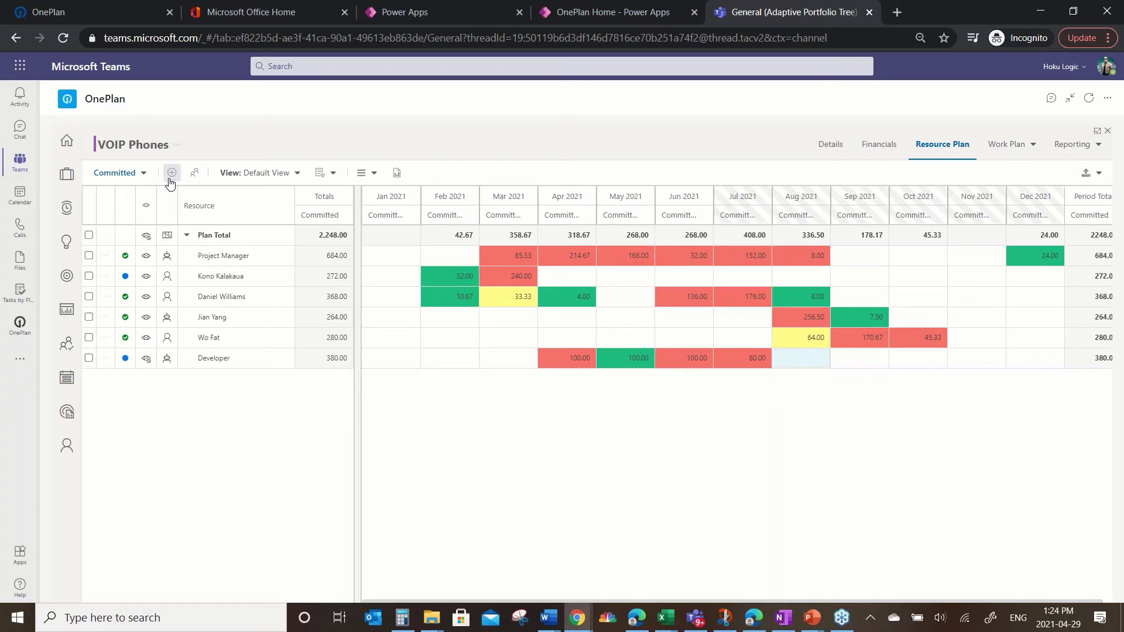
click(89, 359)
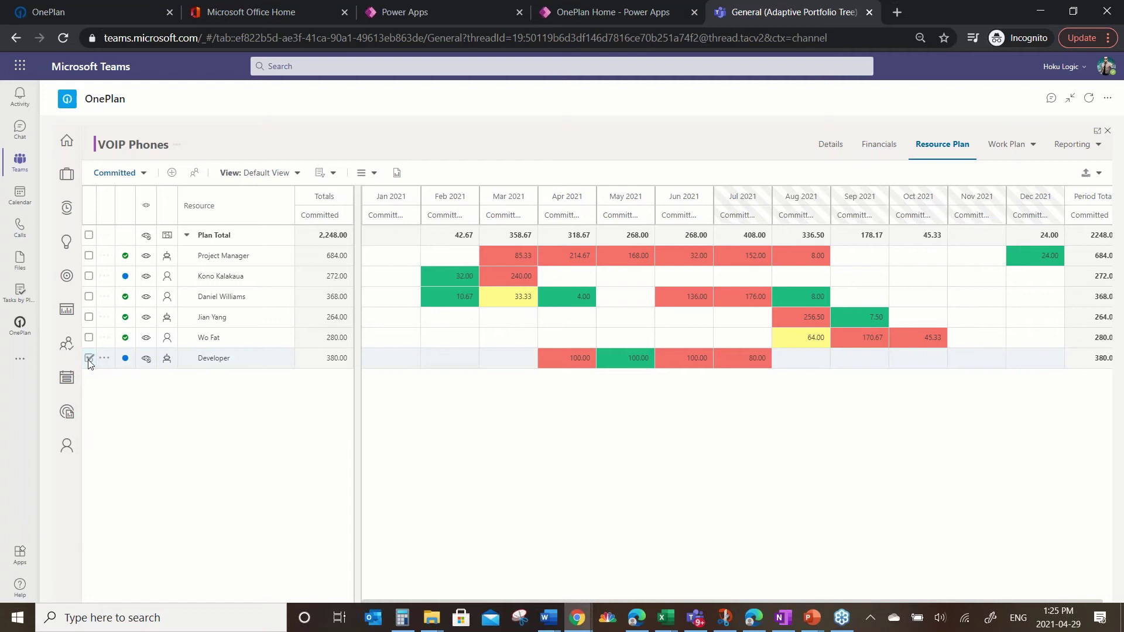
click(194, 174)
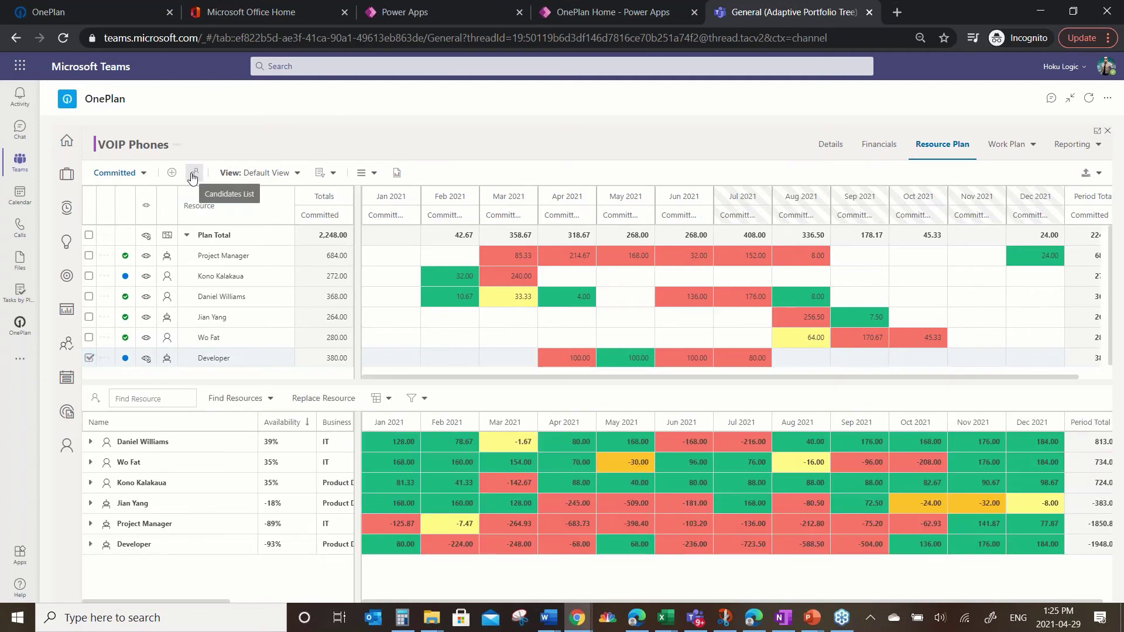
click(272, 398)
click(241, 418)
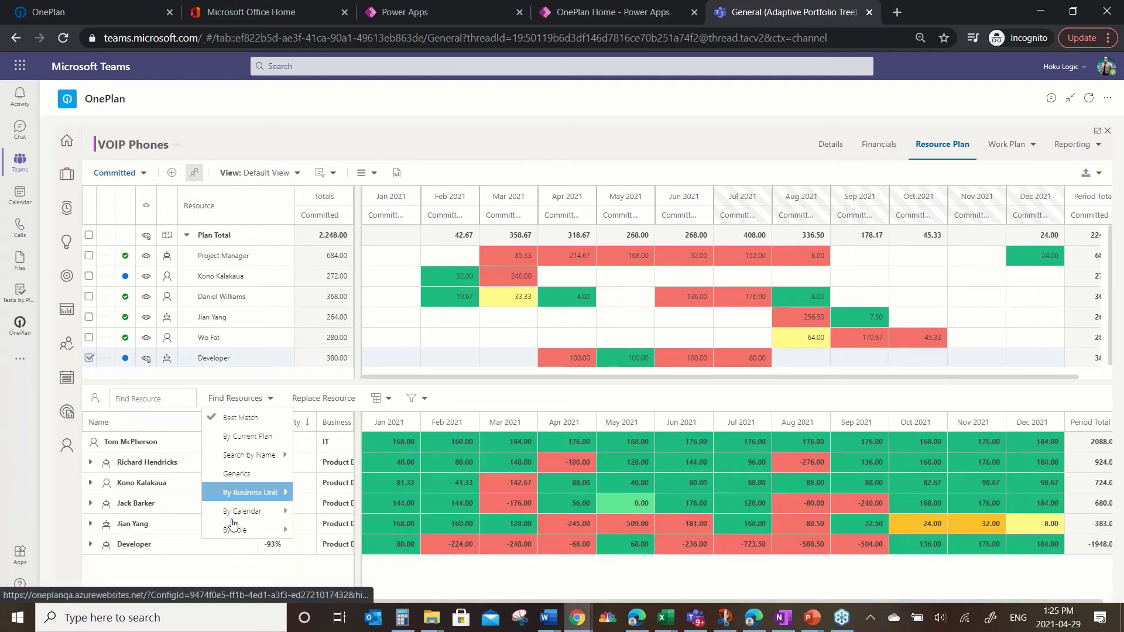
click(152, 442)
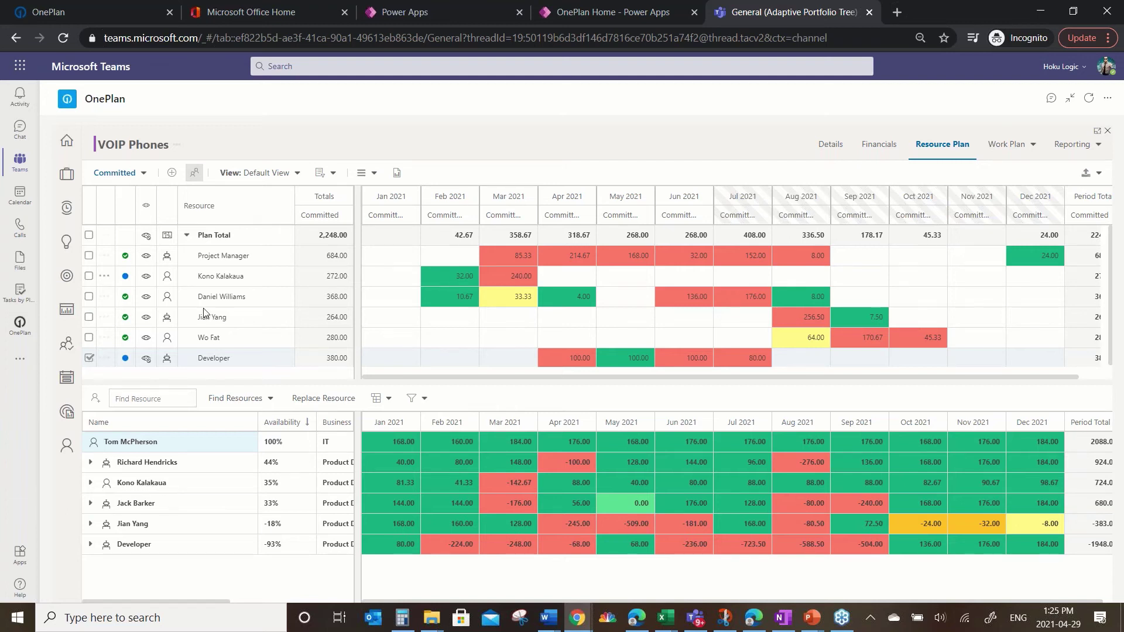
click(90, 482)
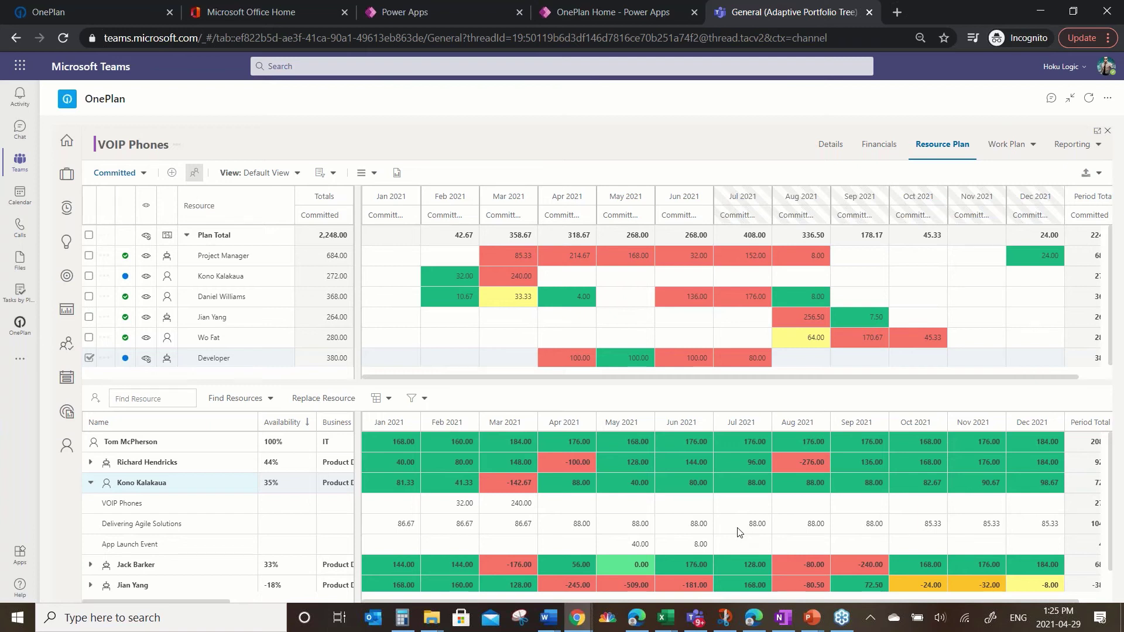
click(1012, 146)
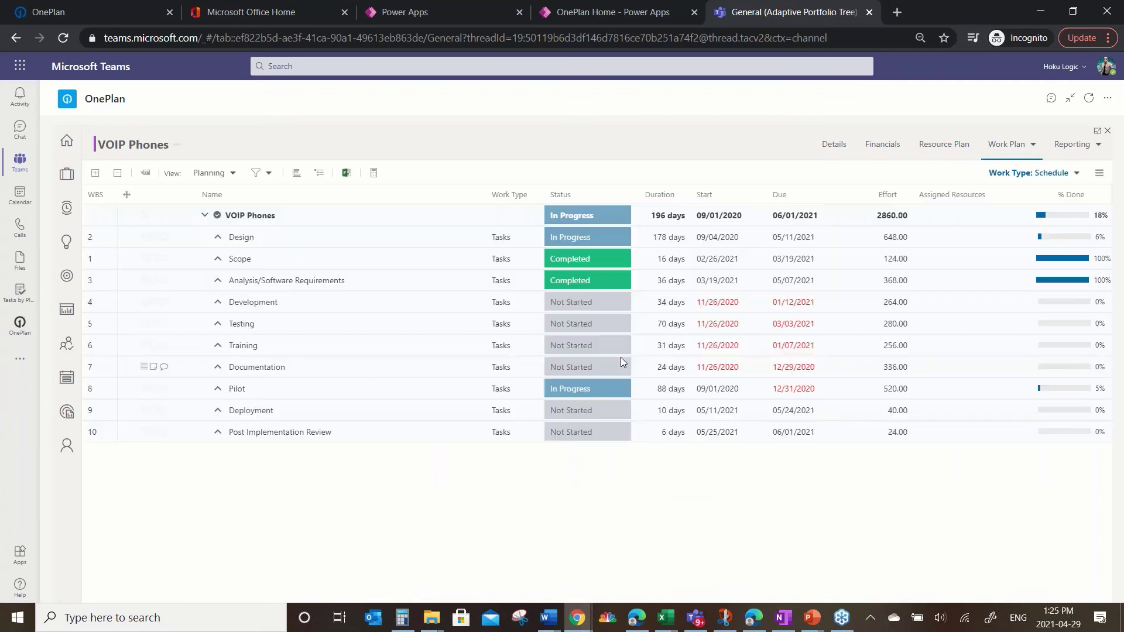
Step: Check the Microsoft Project connection, expand Scope's subtasks, then return to the Resource Plan
click(346, 173)
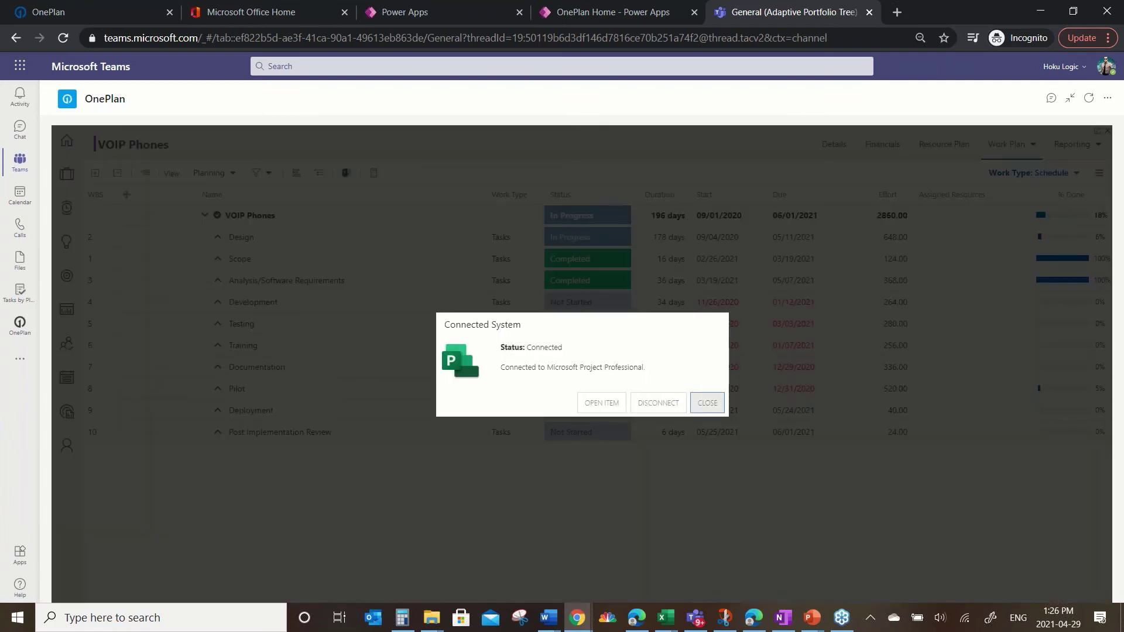
click(707, 403)
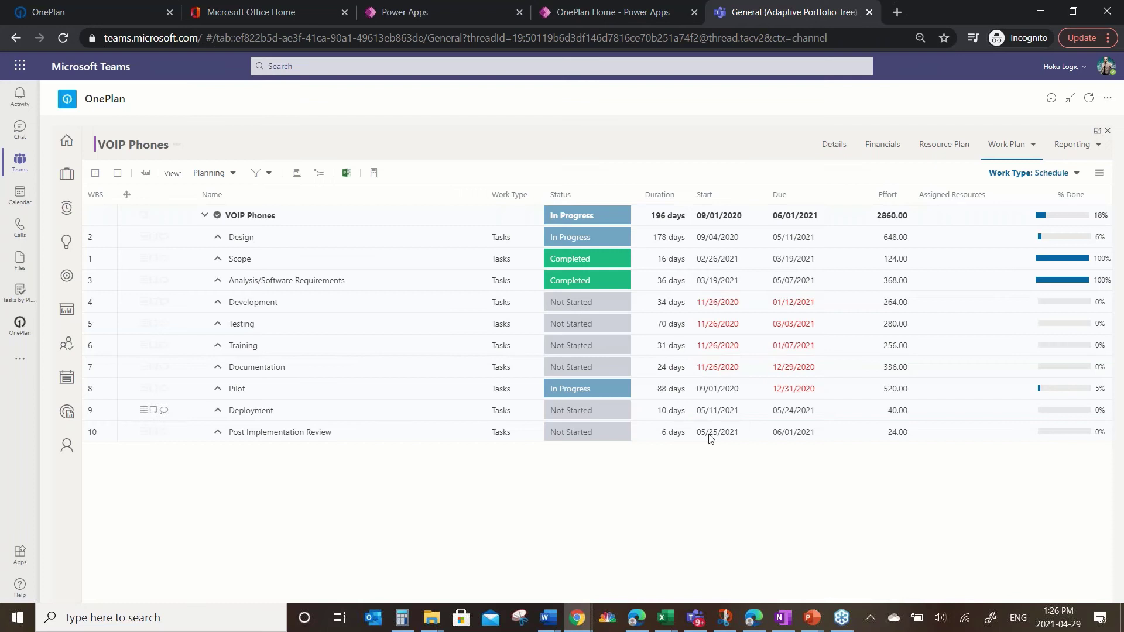
click(217, 258)
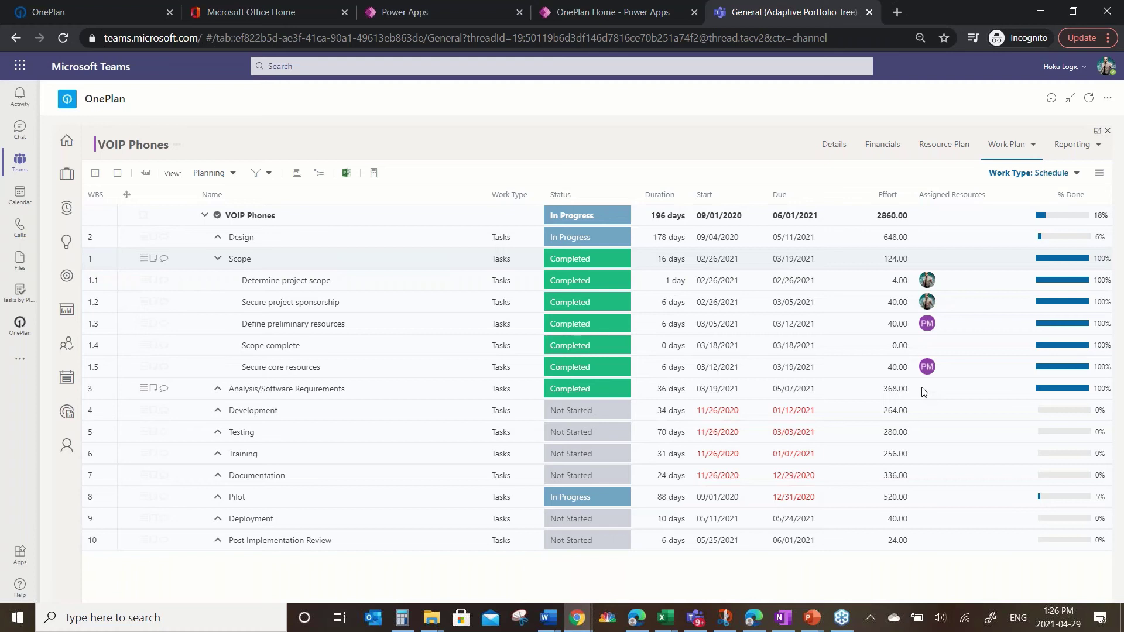
click(936, 147)
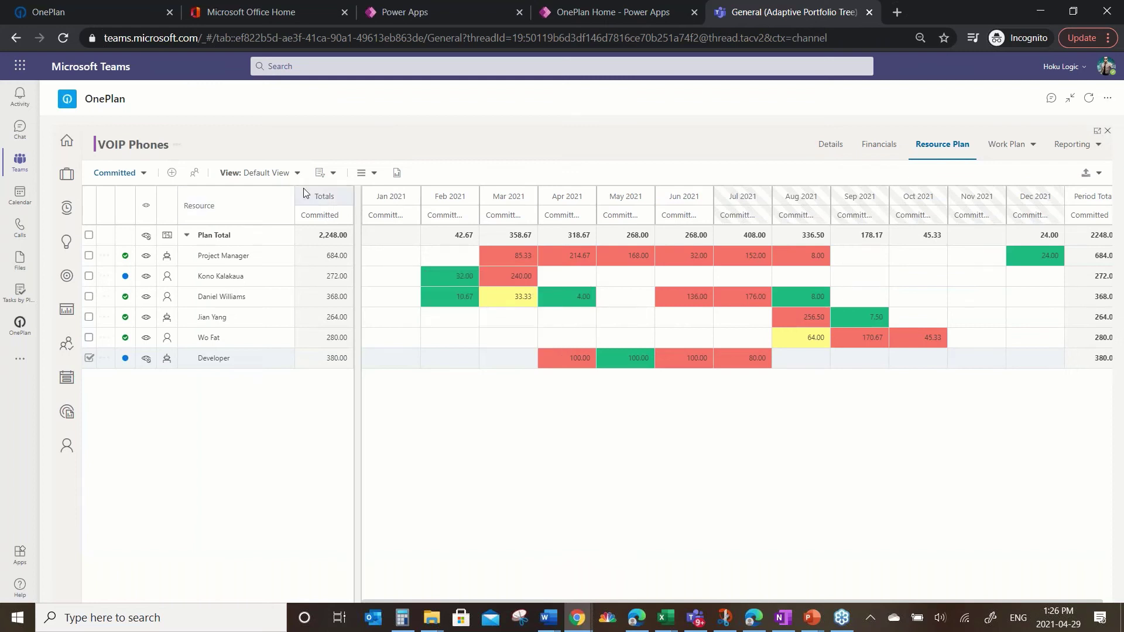
Step: Compare committed to scheduled hours (Committed < Scheduled): 2,248.00 versus 1,596.00
click(326, 173)
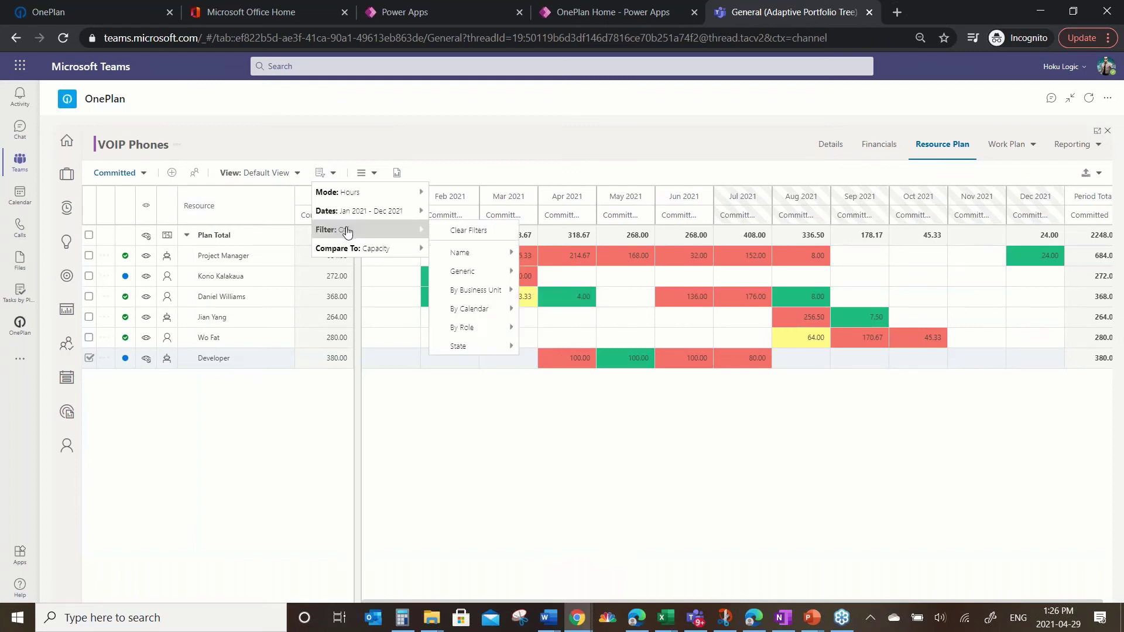
mouse_move(371, 249)
click(502, 270)
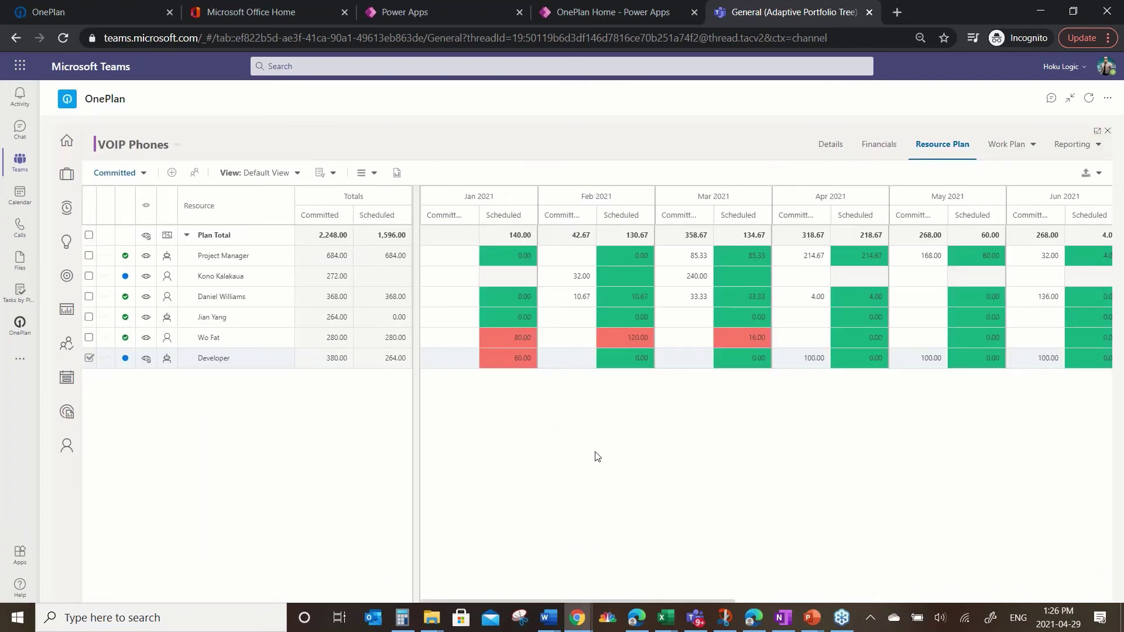
mouse_move(569, 315)
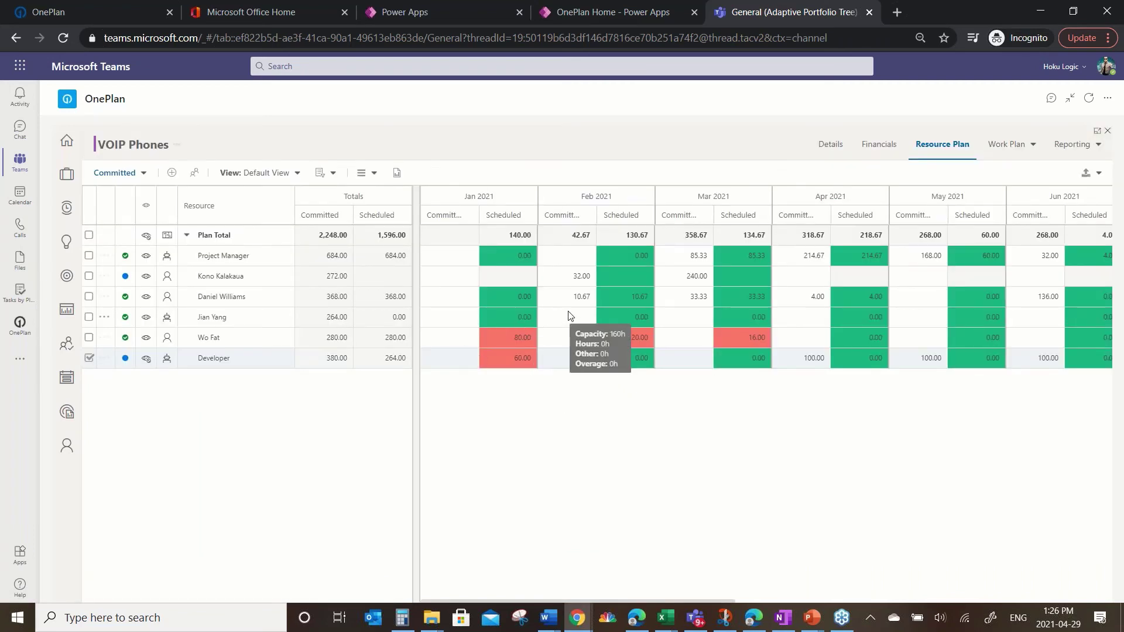
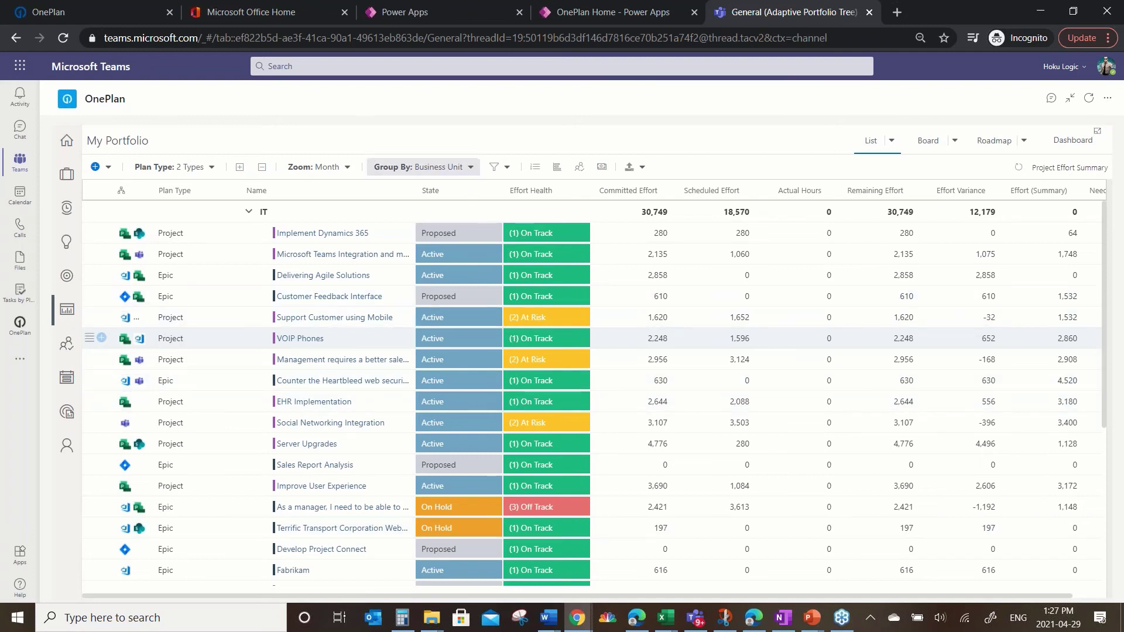
Step: Open the List view dropdown on the Project Effort Summary list grouped by Business Unit
click(892, 143)
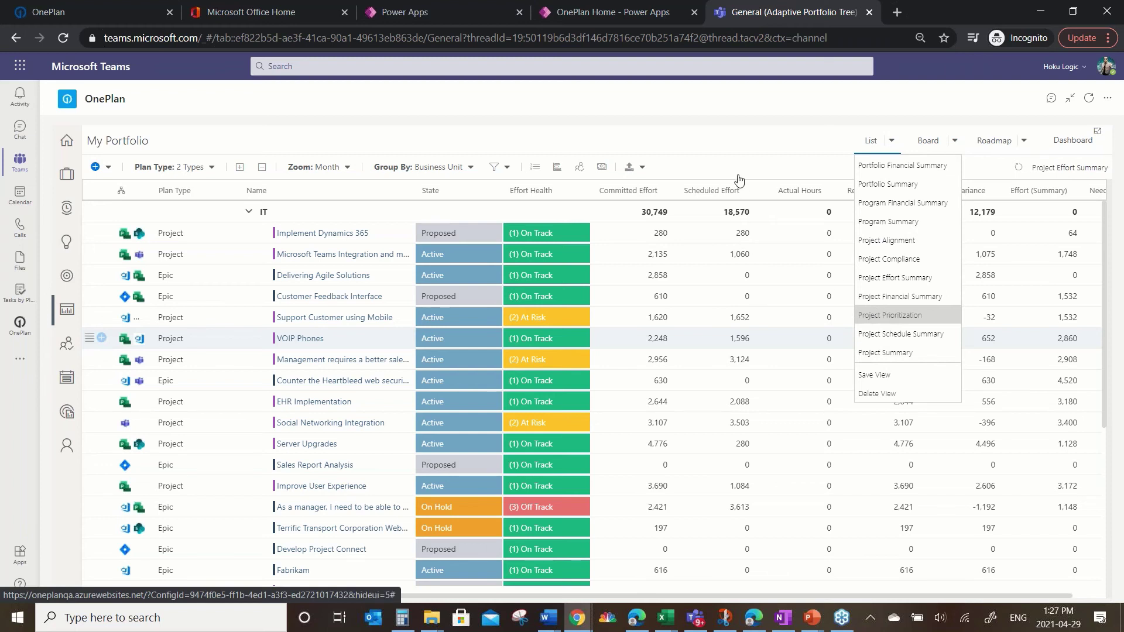
Step: Switch to the Project Prioritization view and number every row of the list
click(890, 315)
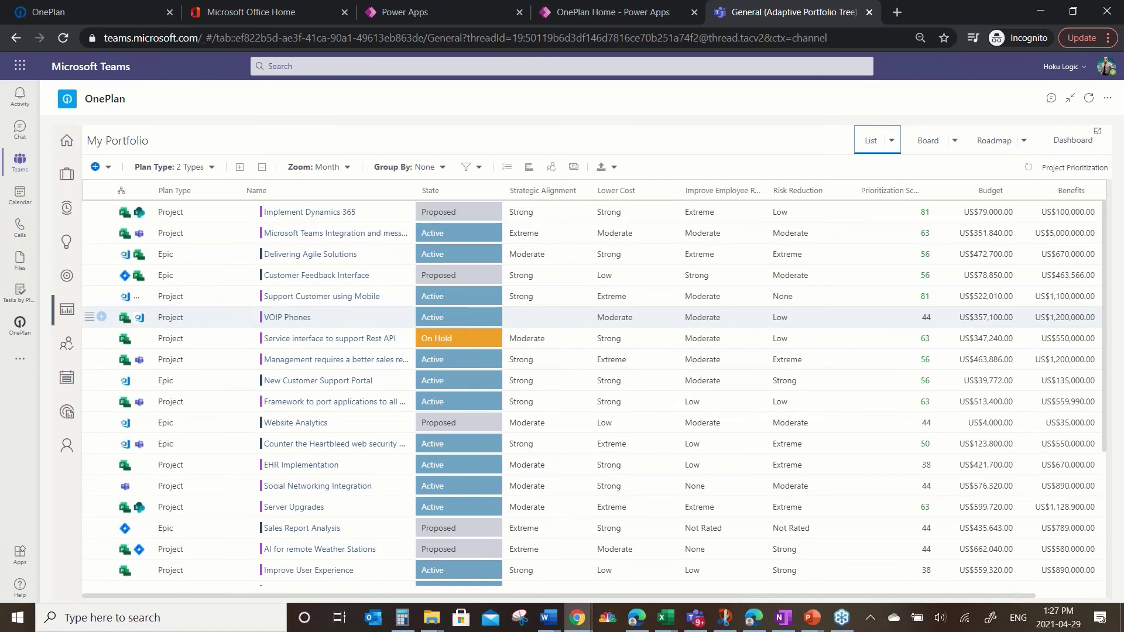
click(508, 169)
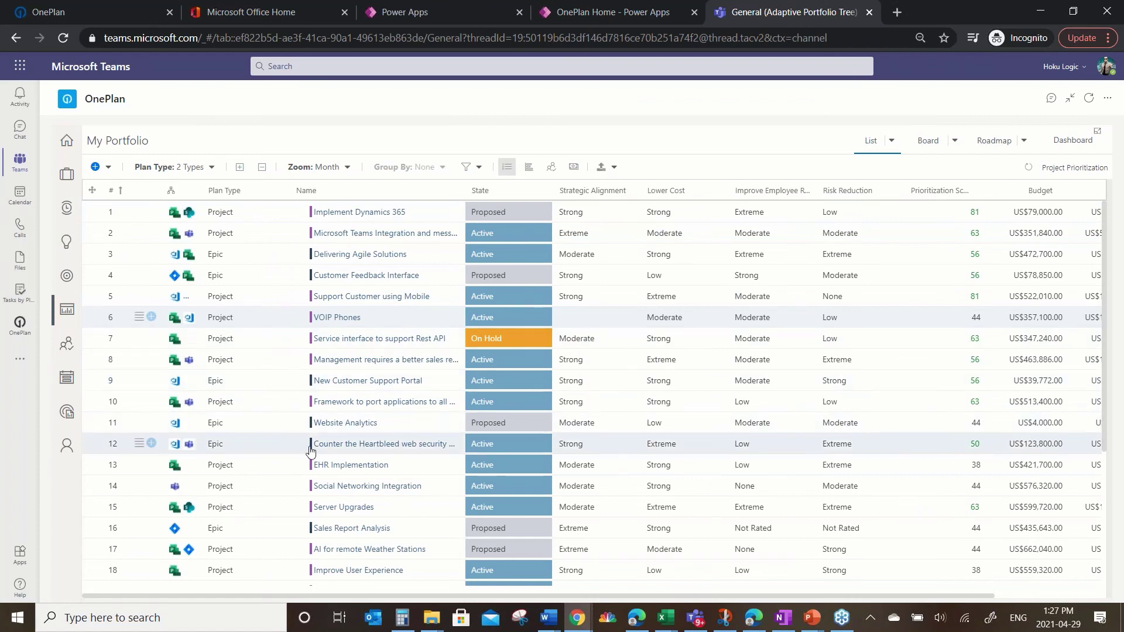
Step: Show the resource heatmap below the prioritization list
click(551, 170)
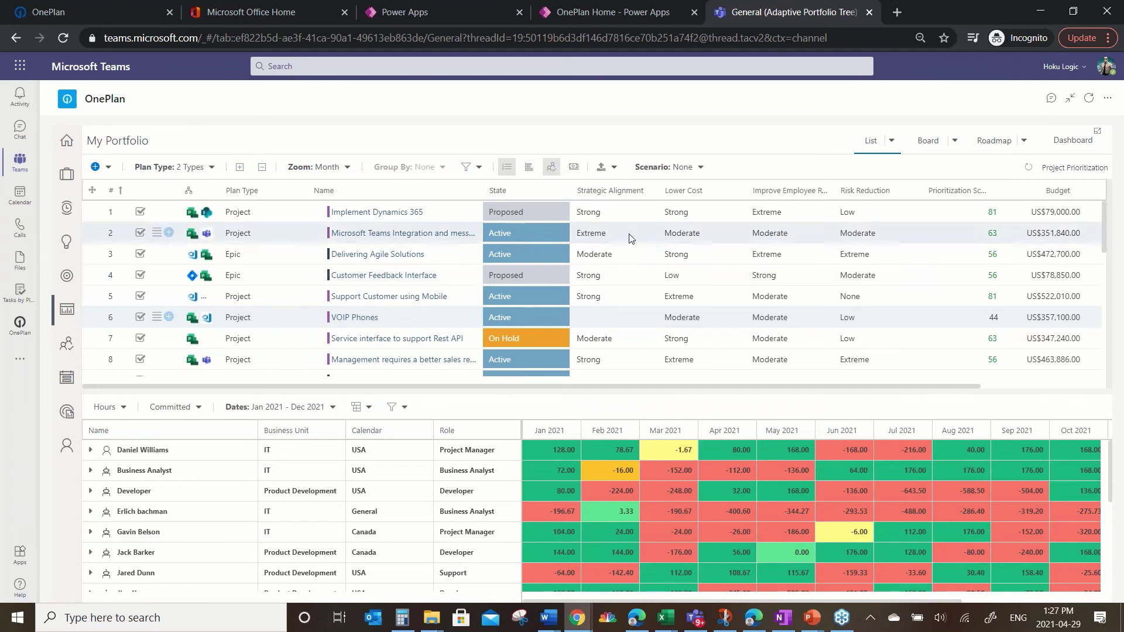
scroll(378, 274, down, 5)
scroll(378, 274, up, 5)
scroll(377, 237, down, 5)
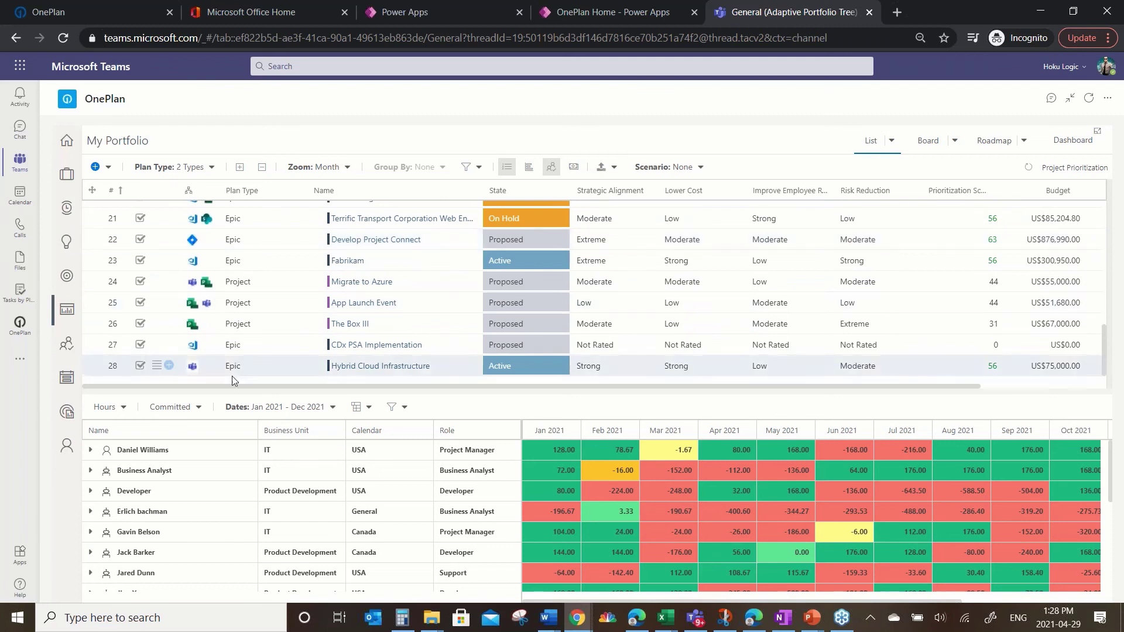
Step: Uncheck rows 20 through 26, including Develop Project Connect, in the portfolio grid
click(140, 322)
click(140, 301)
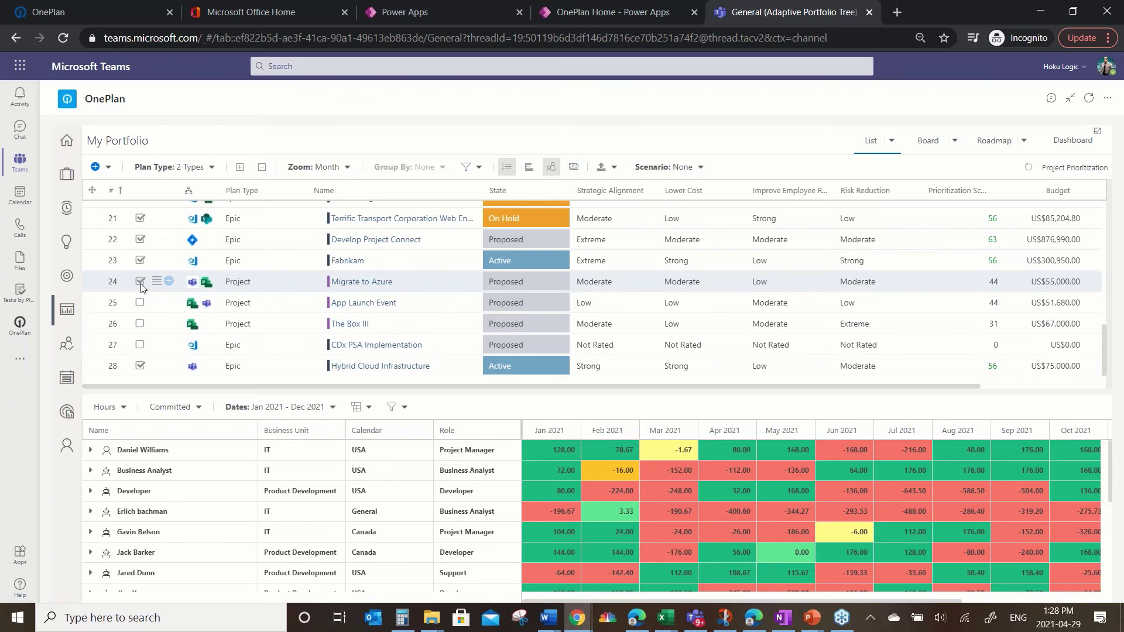
click(139, 282)
click(140, 260)
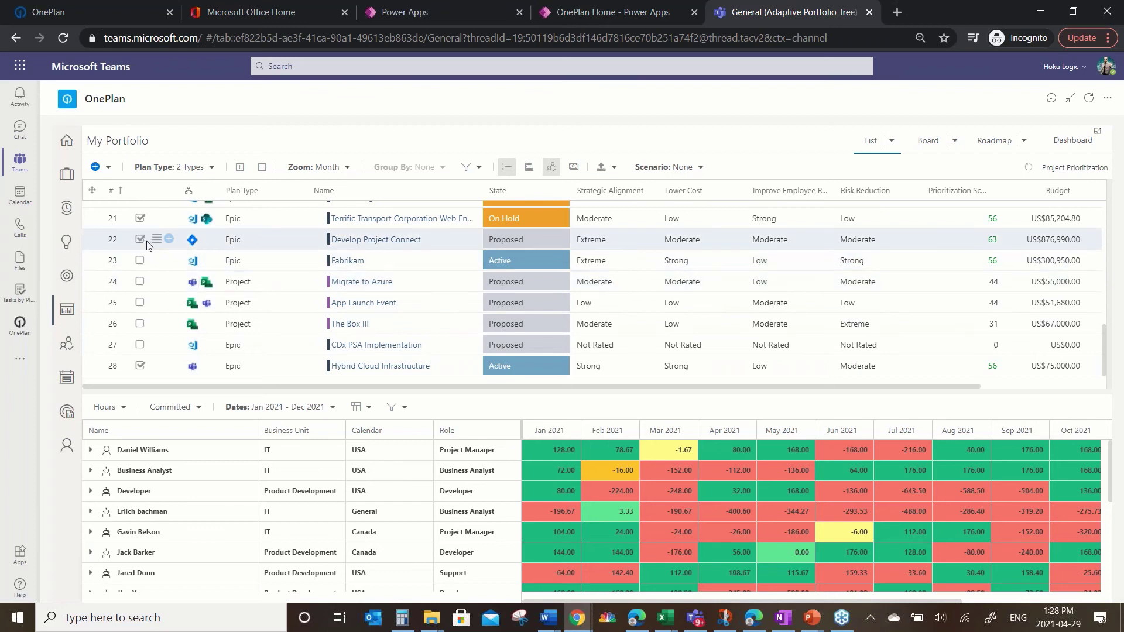
click(140, 239)
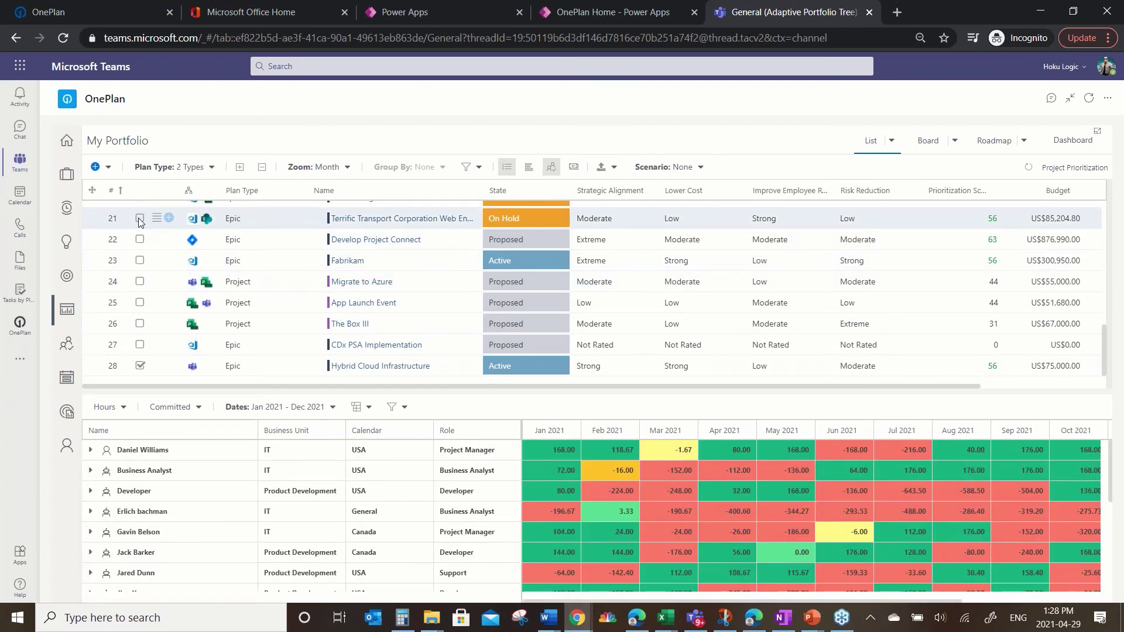
click(140, 218)
scroll(174, 238, up, 3)
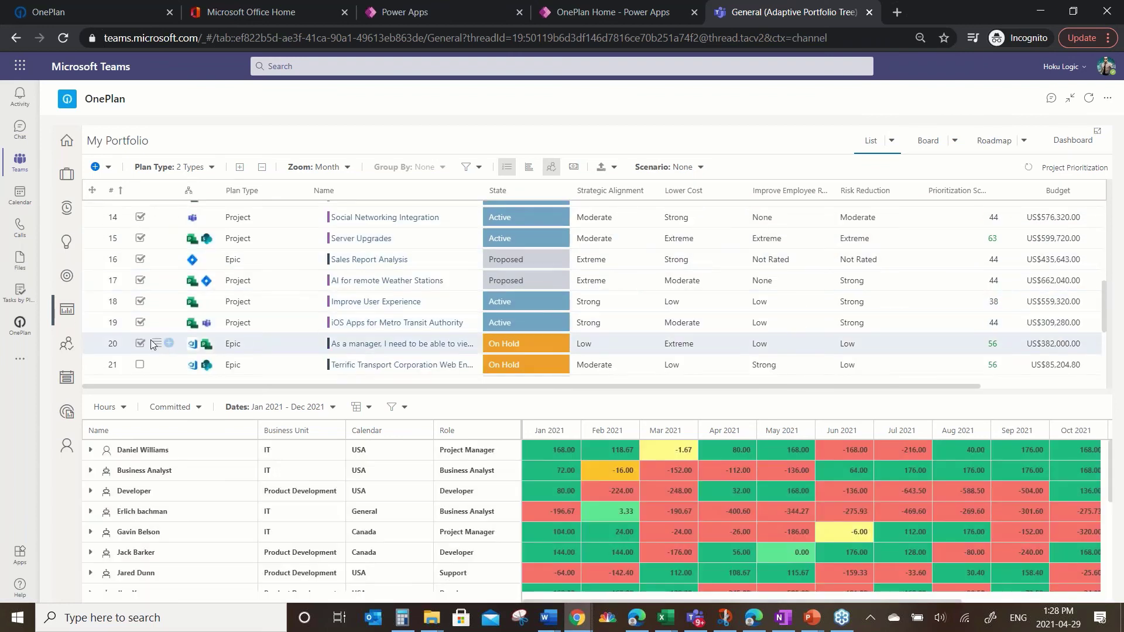
click(141, 344)
Step: Also uncheck rows 8 and 10 through 14 so the heatmap shows fewer shortfalls
scroll(247, 294, up, 4)
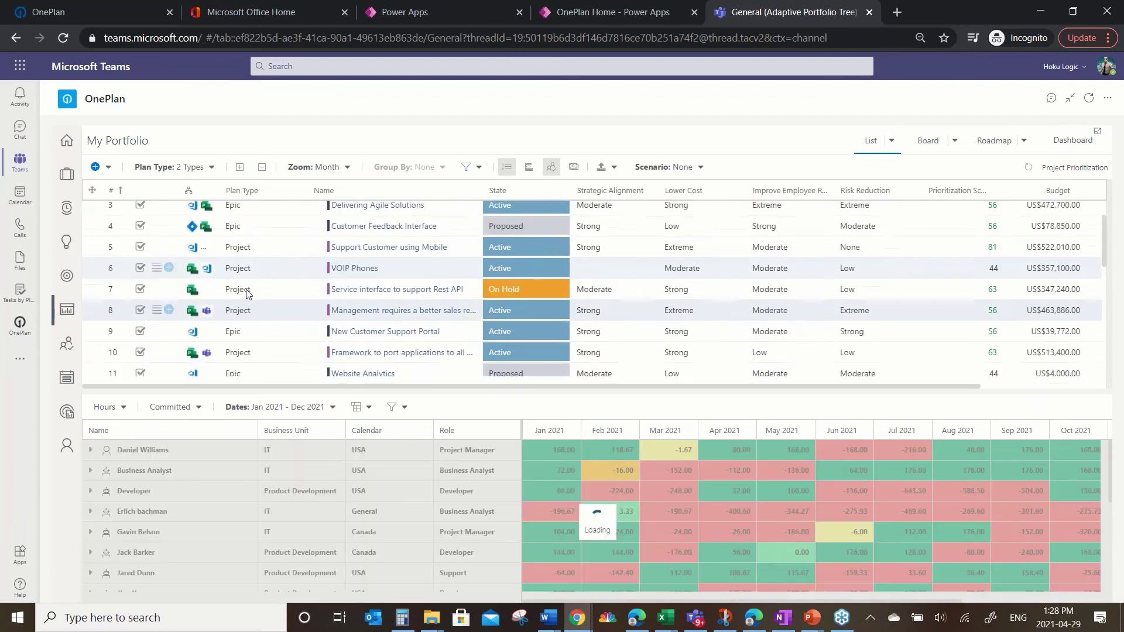
scroll(246, 289, down, 3)
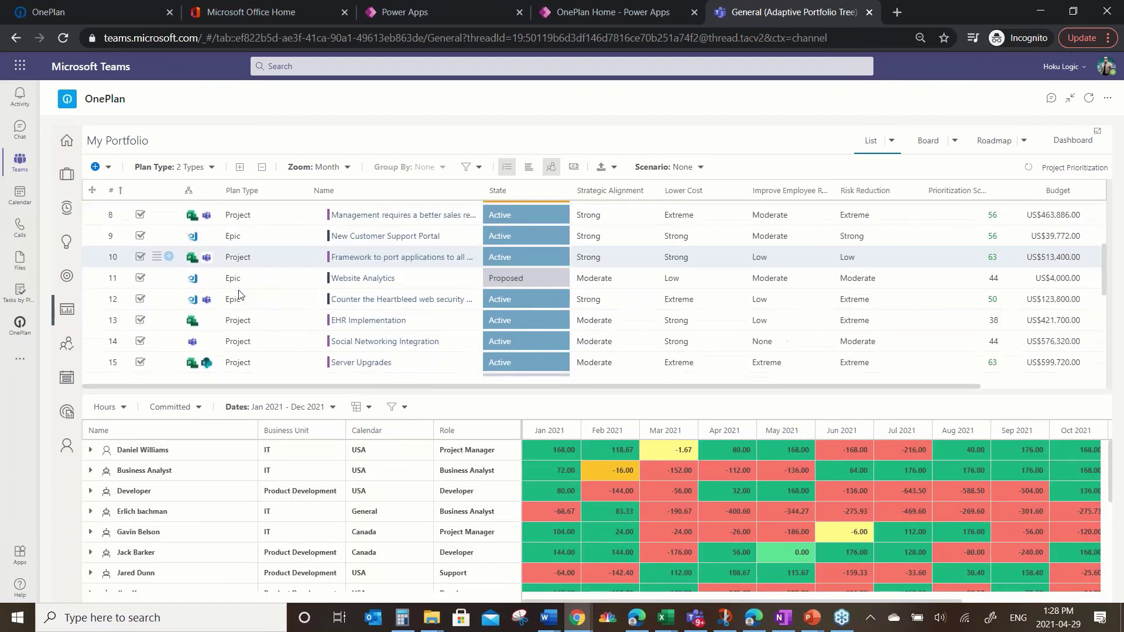
click(140, 216)
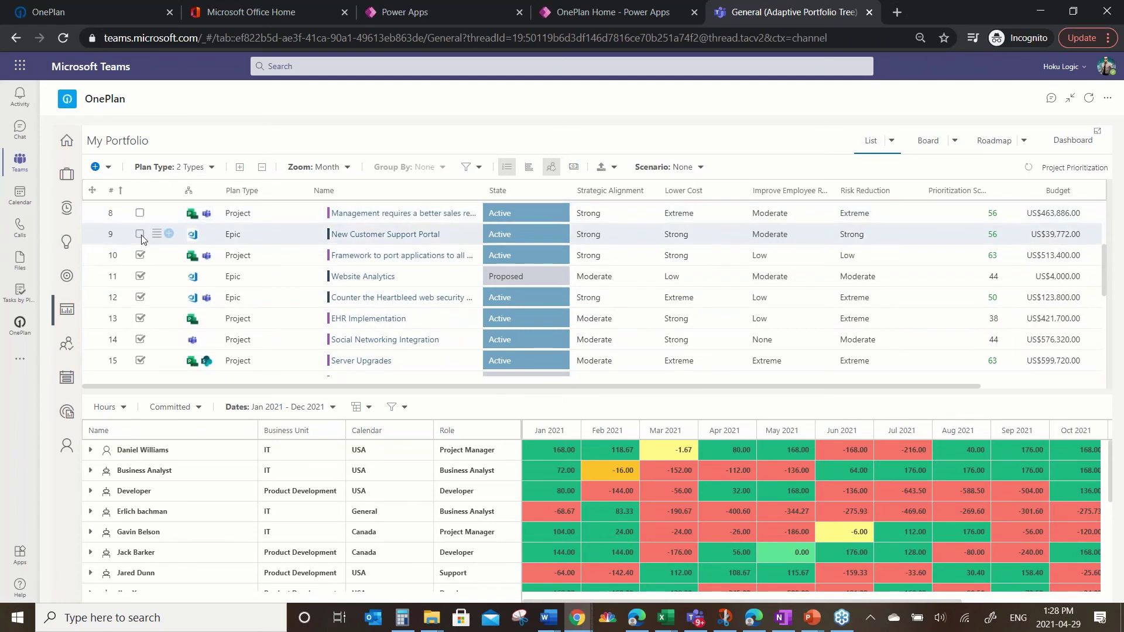
click(140, 255)
click(140, 277)
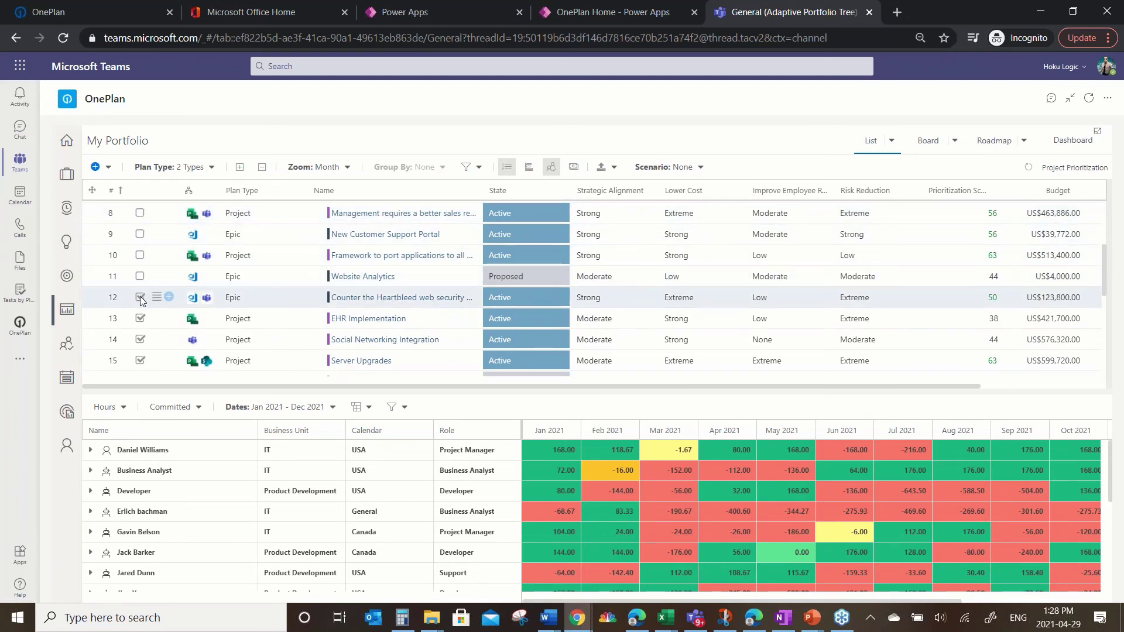
click(140, 297)
click(140, 319)
click(140, 340)
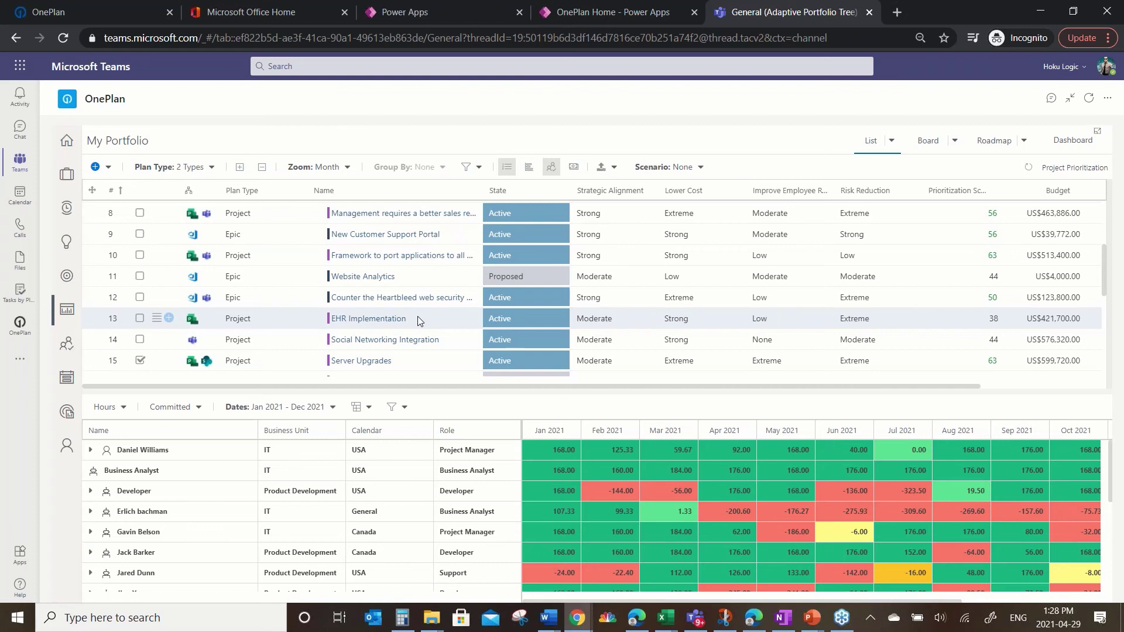
Step: Keep the scenario at None and show the Gantt timeline beside the prioritization list
click(698, 168)
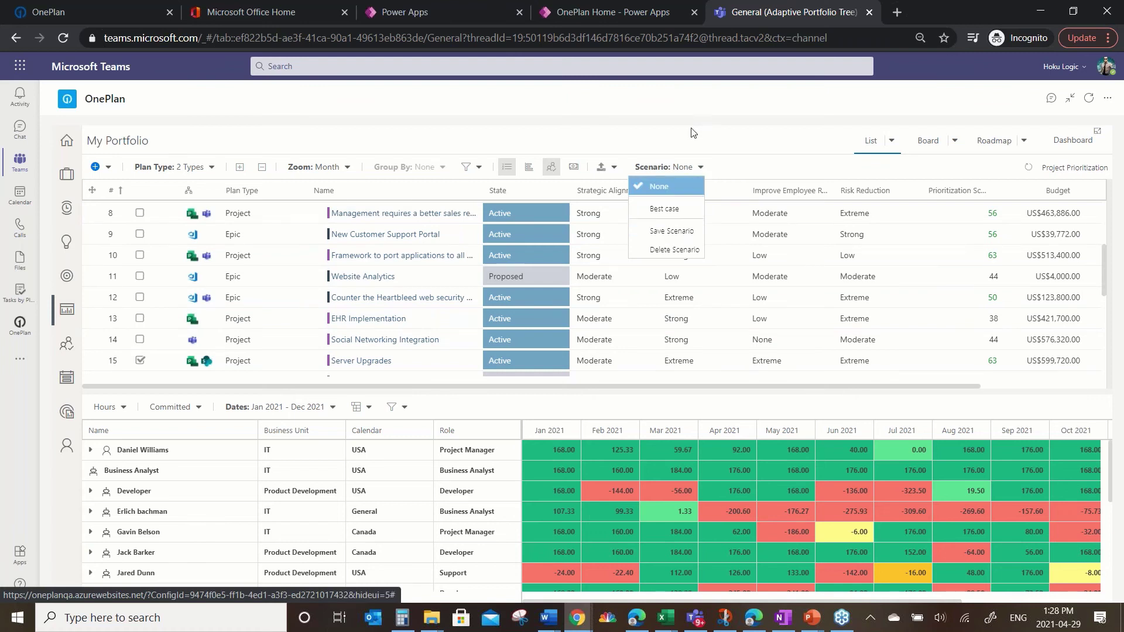
click(717, 139)
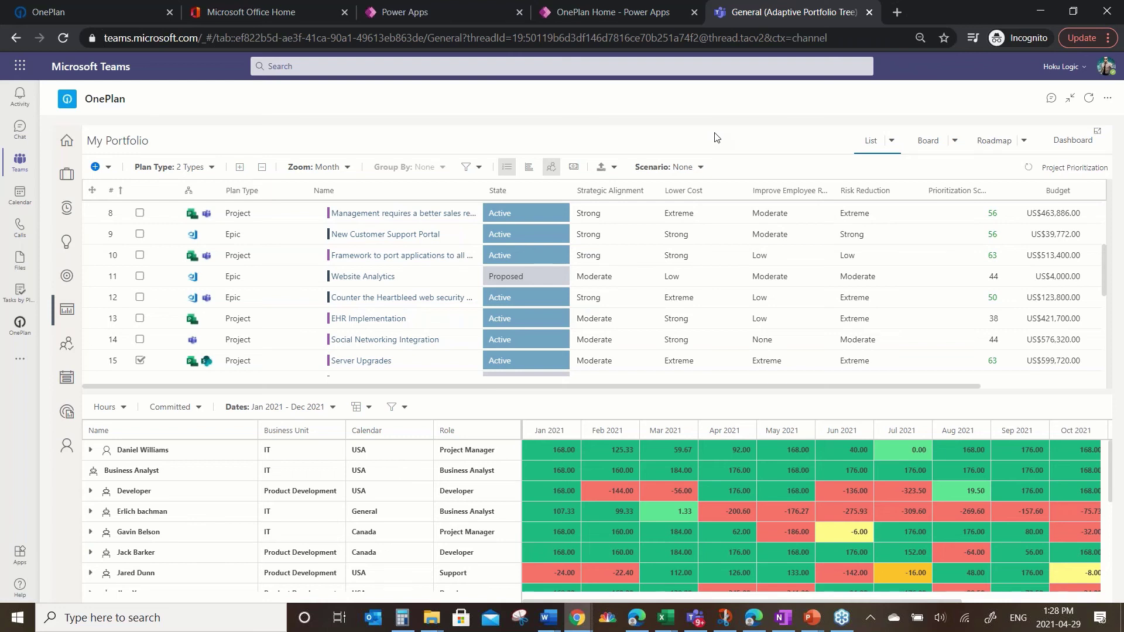
click(530, 169)
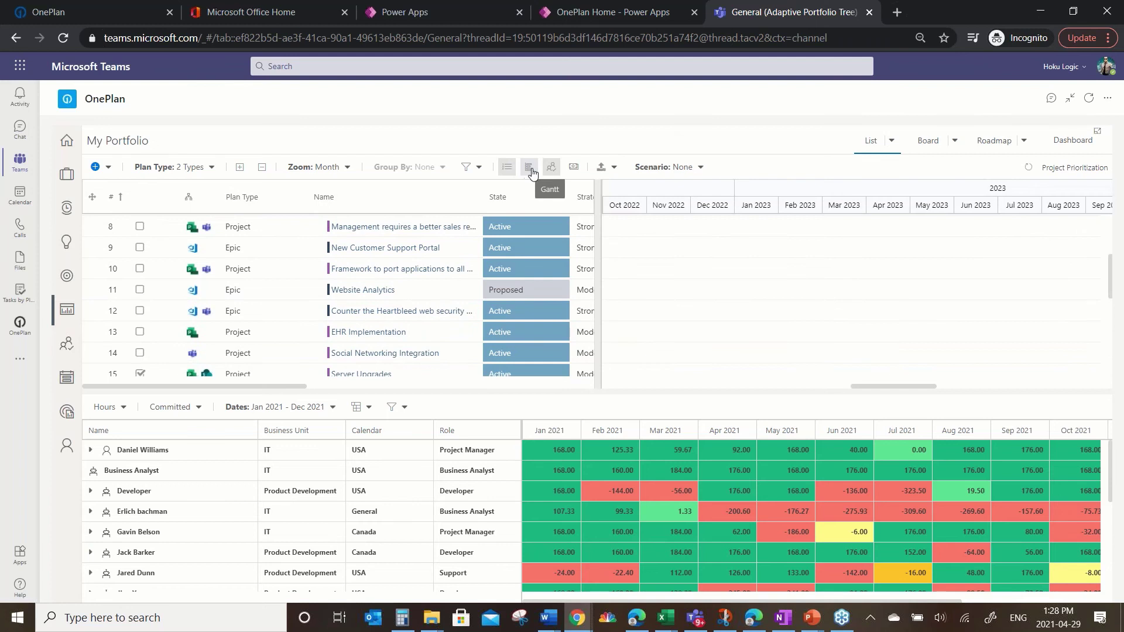
Step: Scroll the Gantt back to the 2021 bars and test-drag the Customer Feedback Interface bar
scroll(696, 338, up, 3)
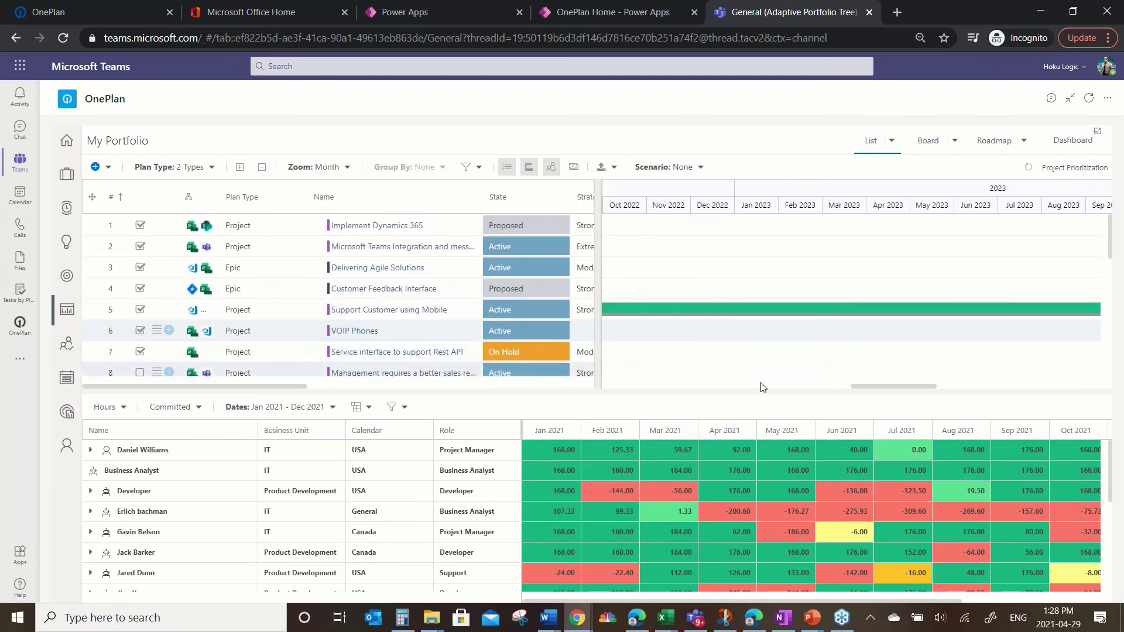
drag(863, 387, 700, 387)
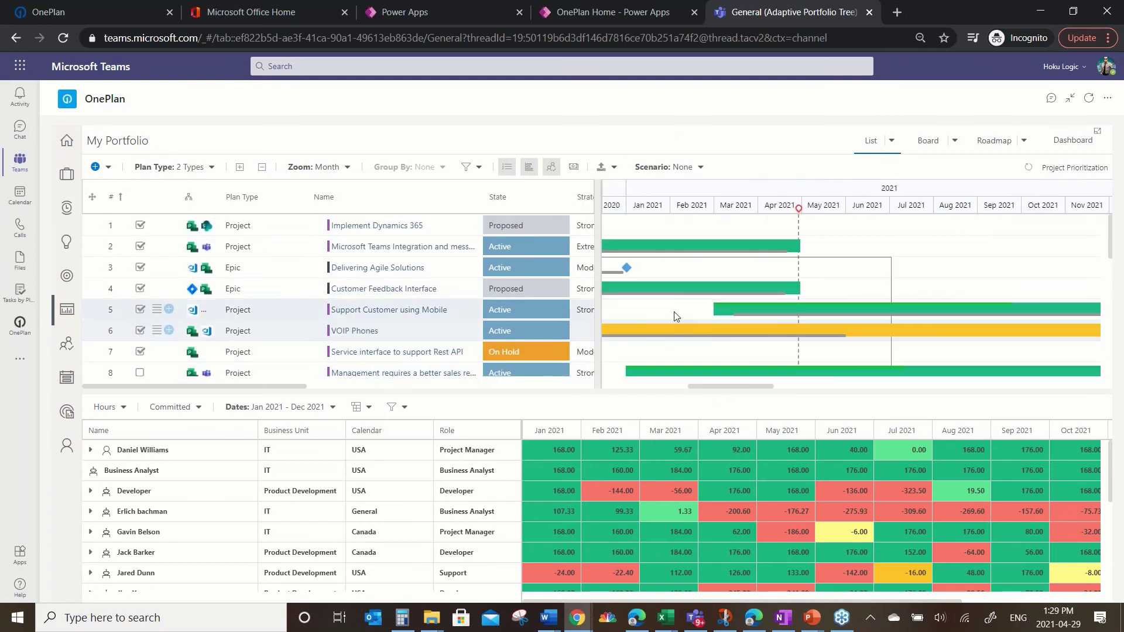
drag(668, 289, 952, 275)
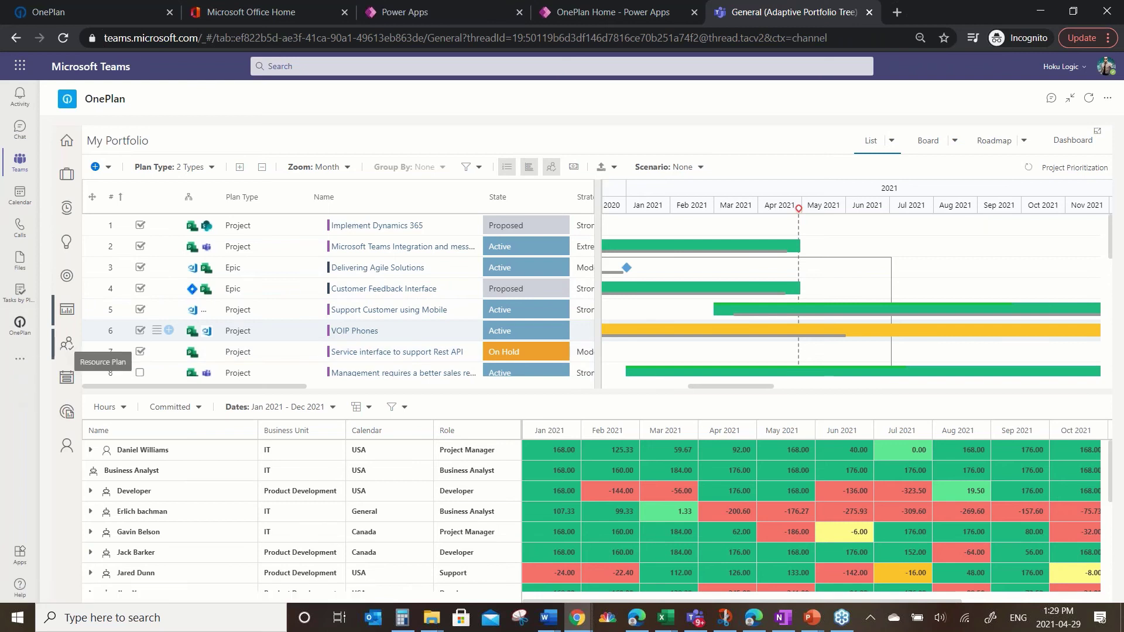
Step: Open the Resource Plan and expand Developer down to the AI for remote Weather Stations tasks
click(67, 345)
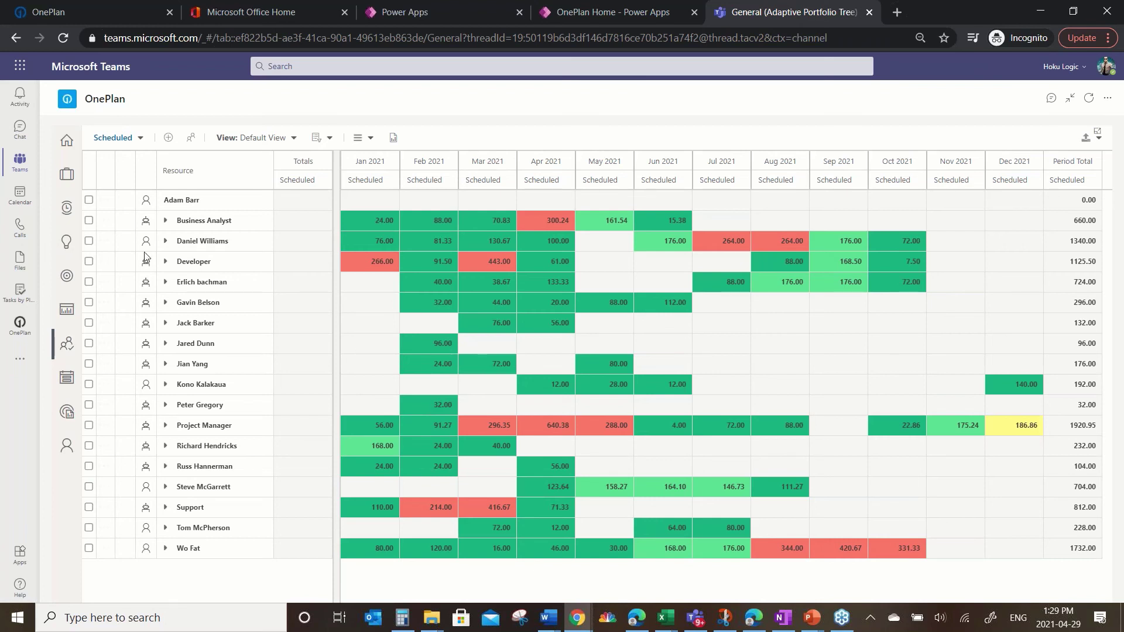
click(166, 262)
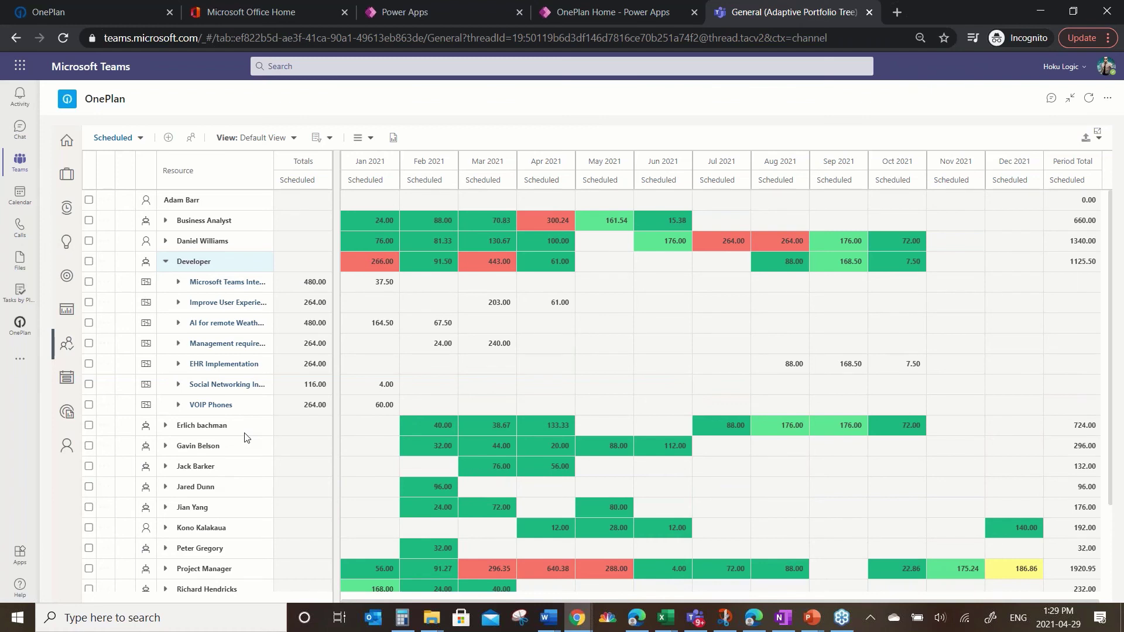
click(179, 323)
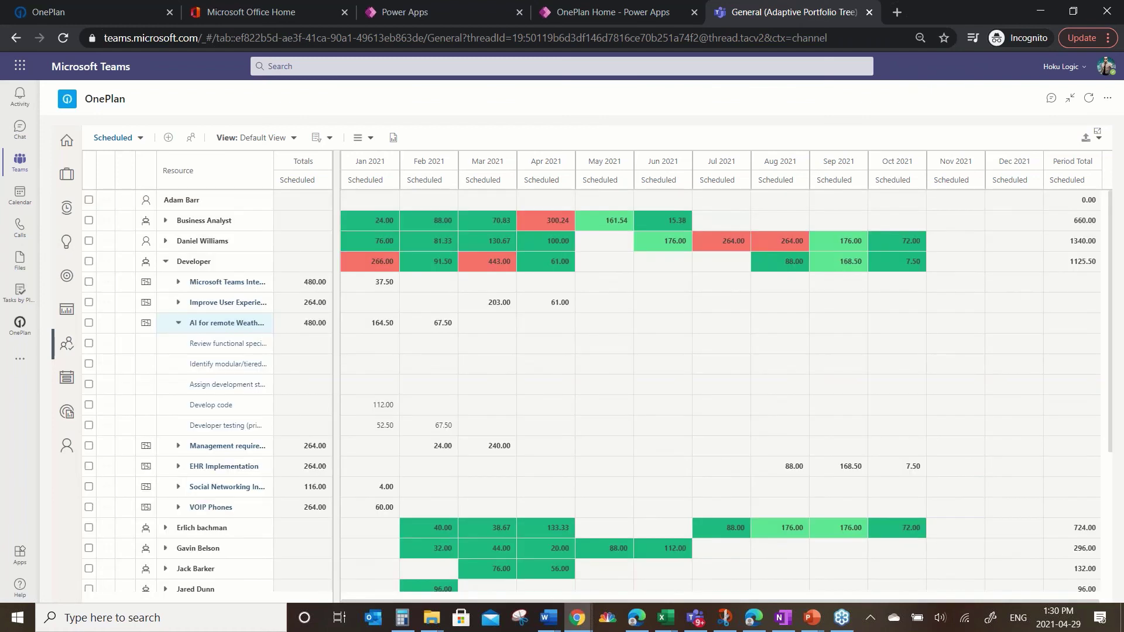
mouse_move(368, 436)
Step: Run Find Resources for Developer's Microsoft Teams Integration assignment to rank candidates by availability
click(192, 137)
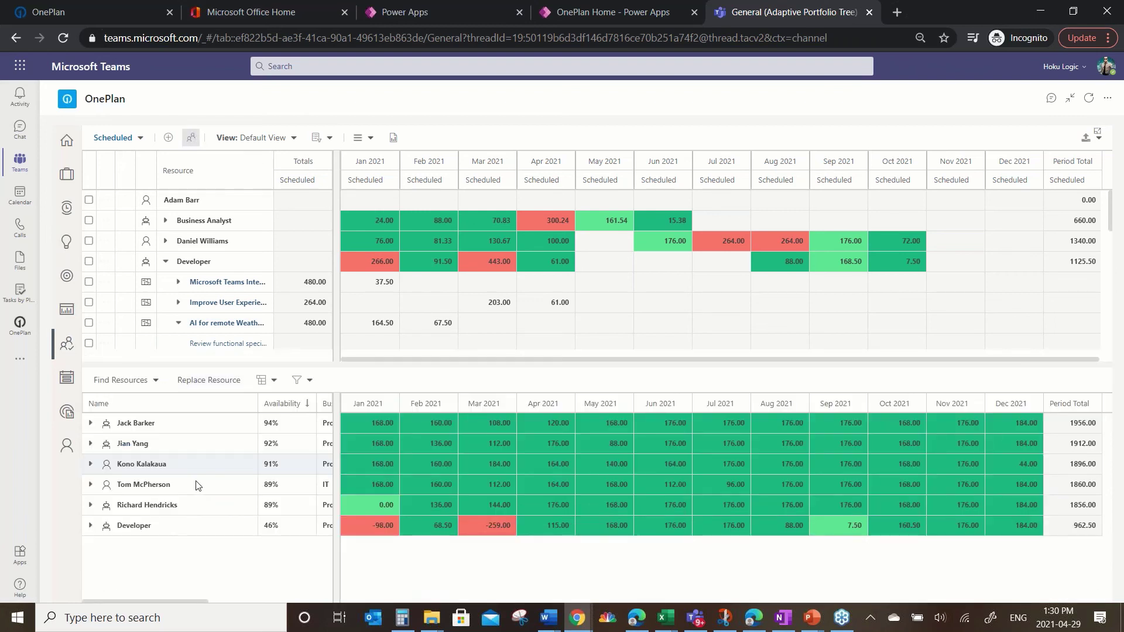
click(89, 282)
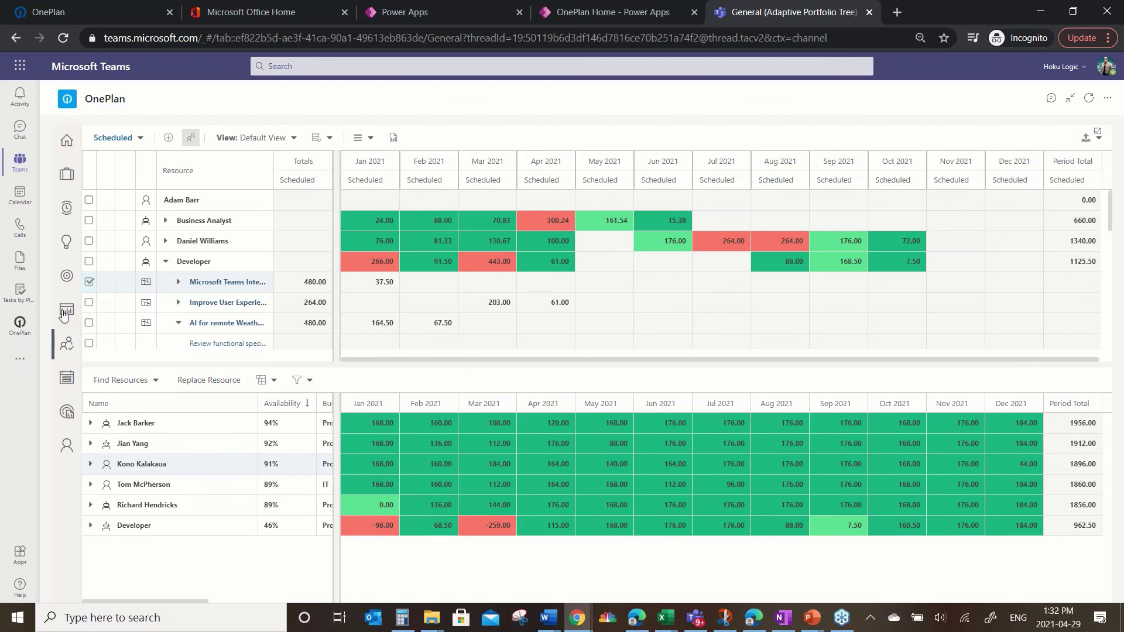
Step: Open the portfolio's Power BI dashboards and sign in so the reports load
click(65, 310)
click(1076, 151)
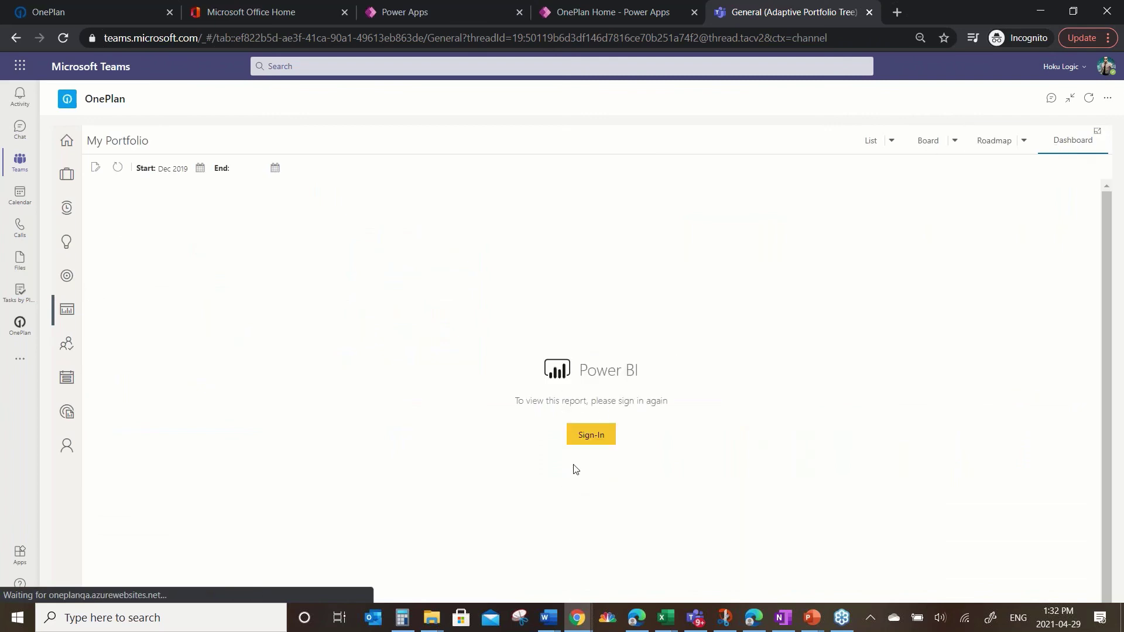
click(591, 434)
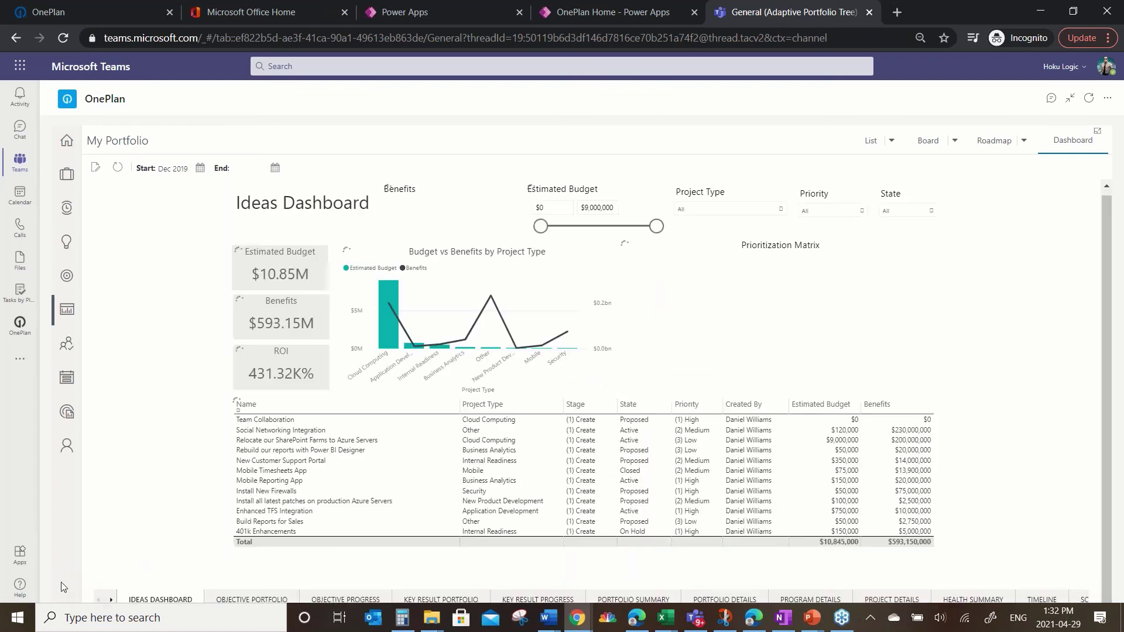
Step: Go to the Resource Plan Details report page and filter it to the IT department
click(110, 600)
click(111, 600)
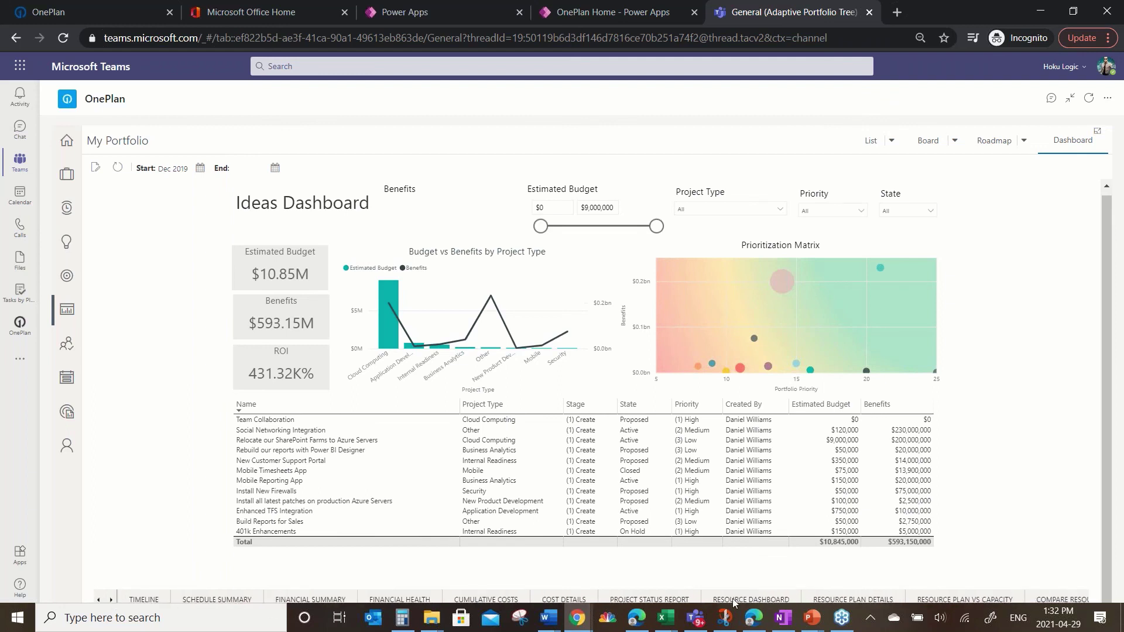
click(734, 600)
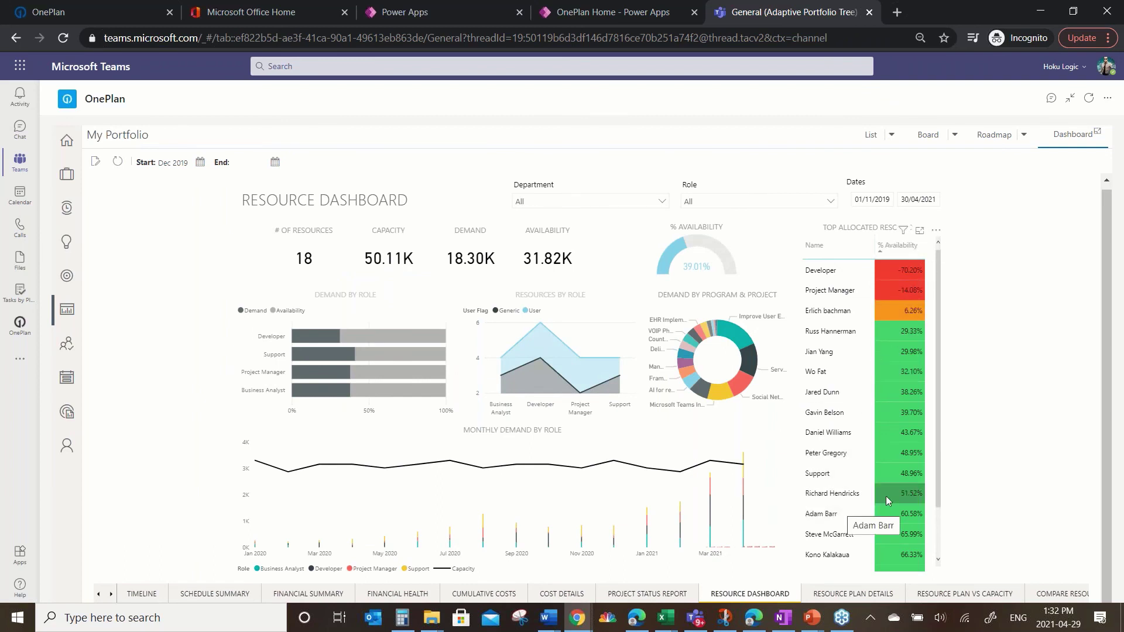
click(846, 595)
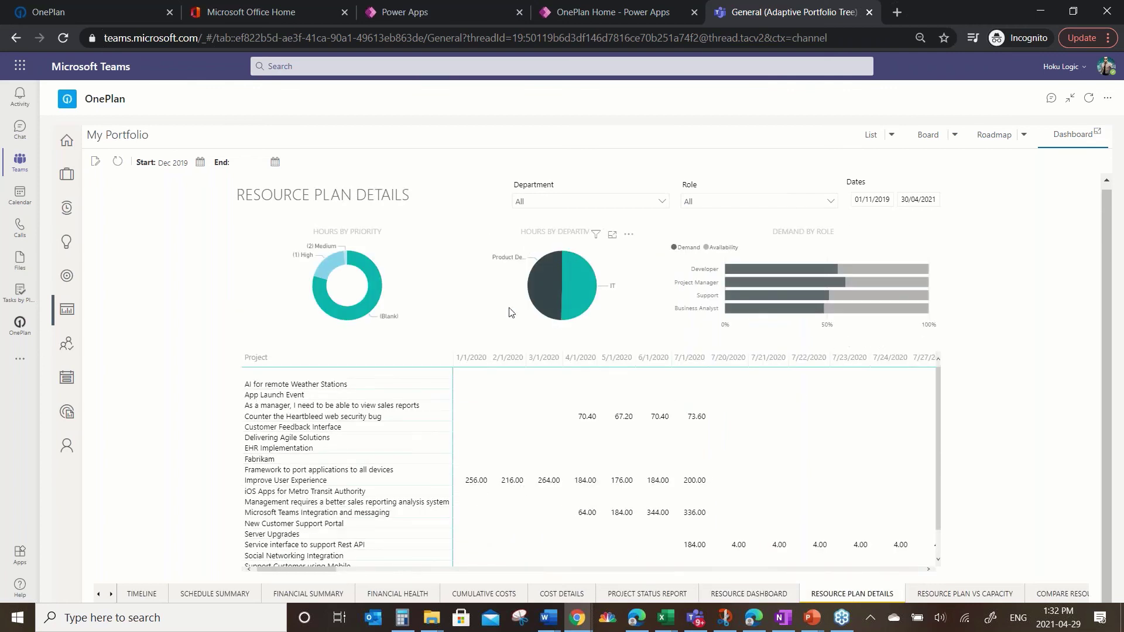
click(574, 293)
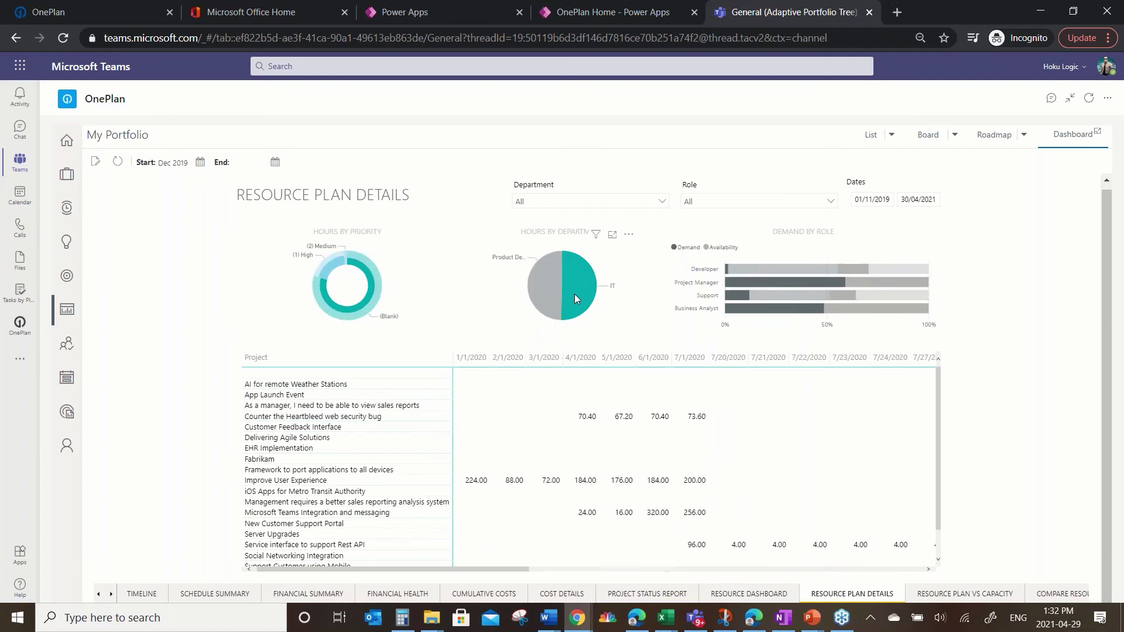